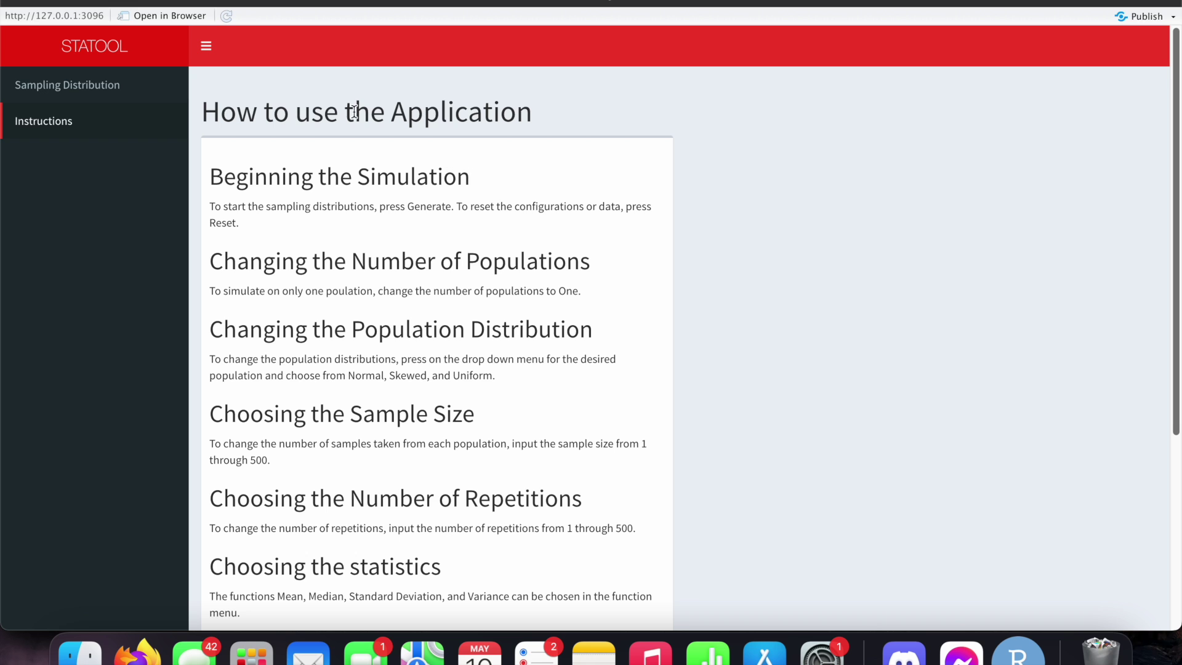
Read the application instructions on running simulations, populations, distributions, sample sizes, repetitions, statistics and their parameters.
scroll(659, 177, "down", 5)
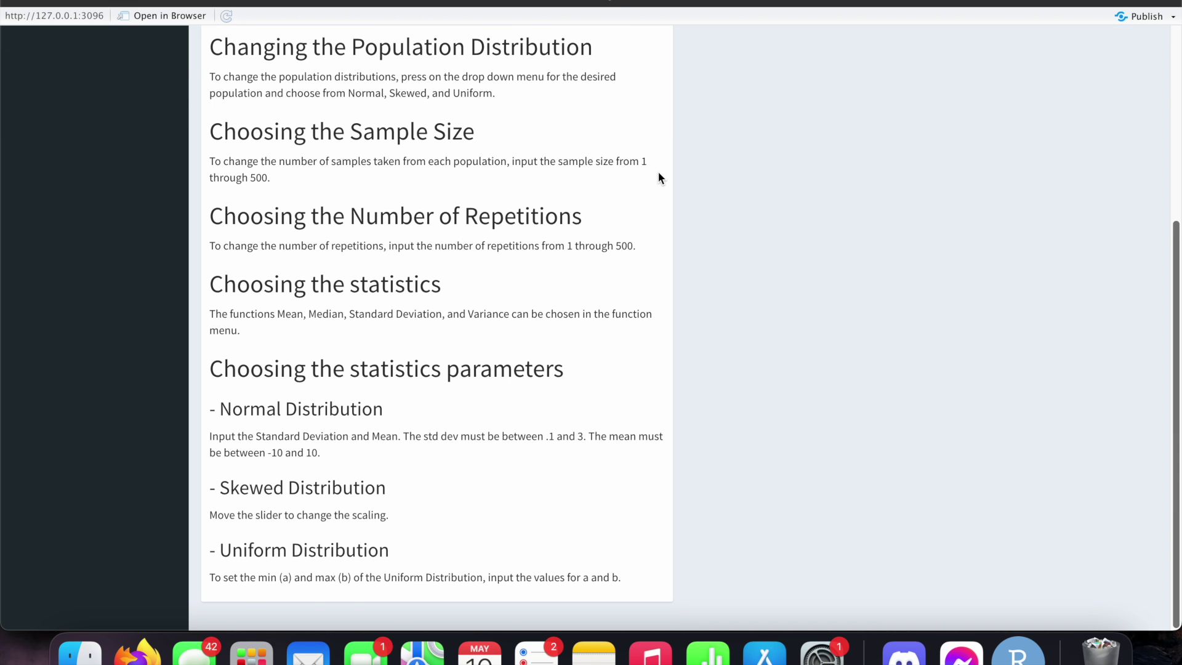
scroll(658, 175, "up", 4)
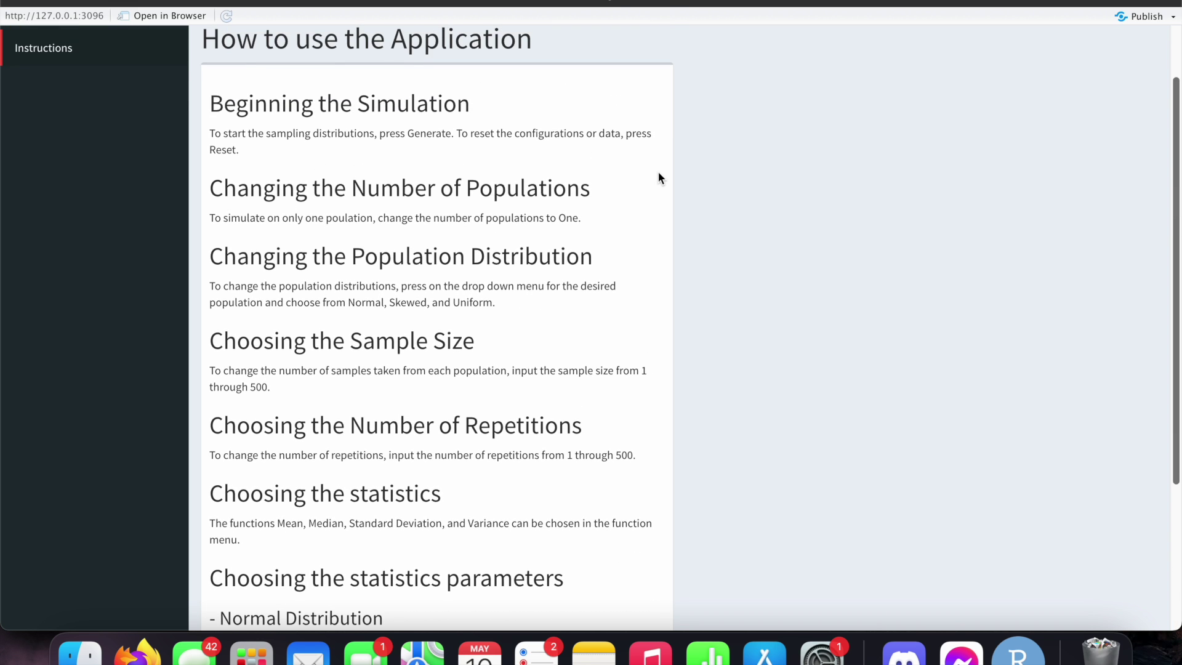
scroll(487, 159, "up", 2)
scroll(488, 159, "down", 4)
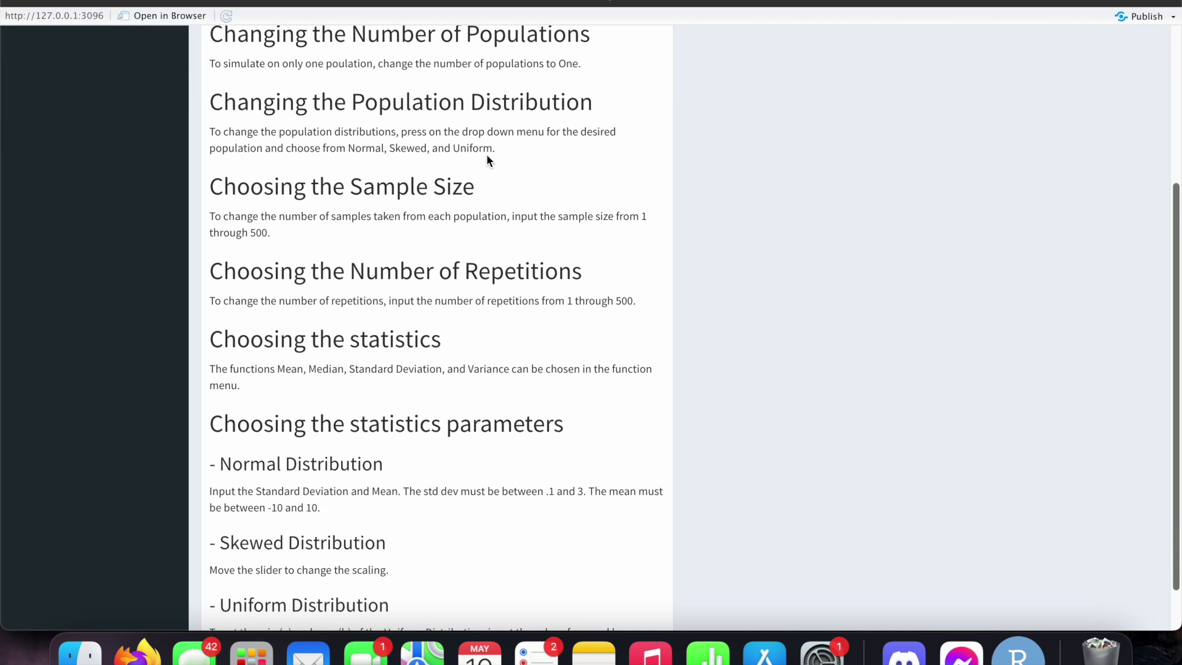
scroll(488, 160, "down", 1)
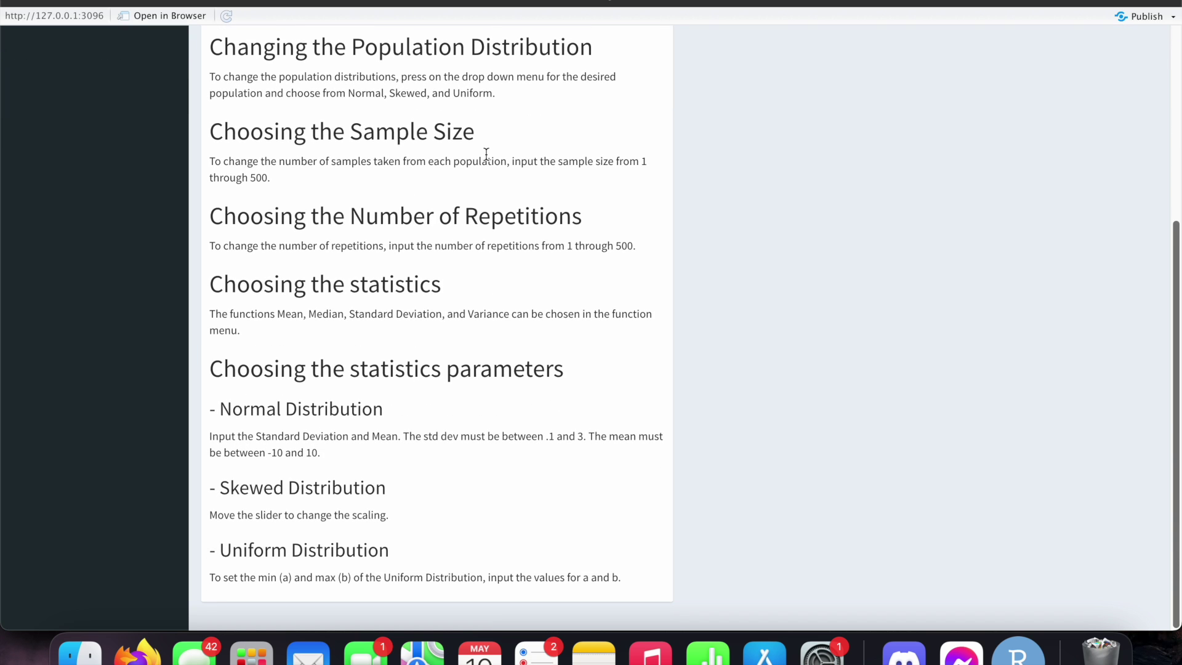
scroll(487, 154, "up", 5)
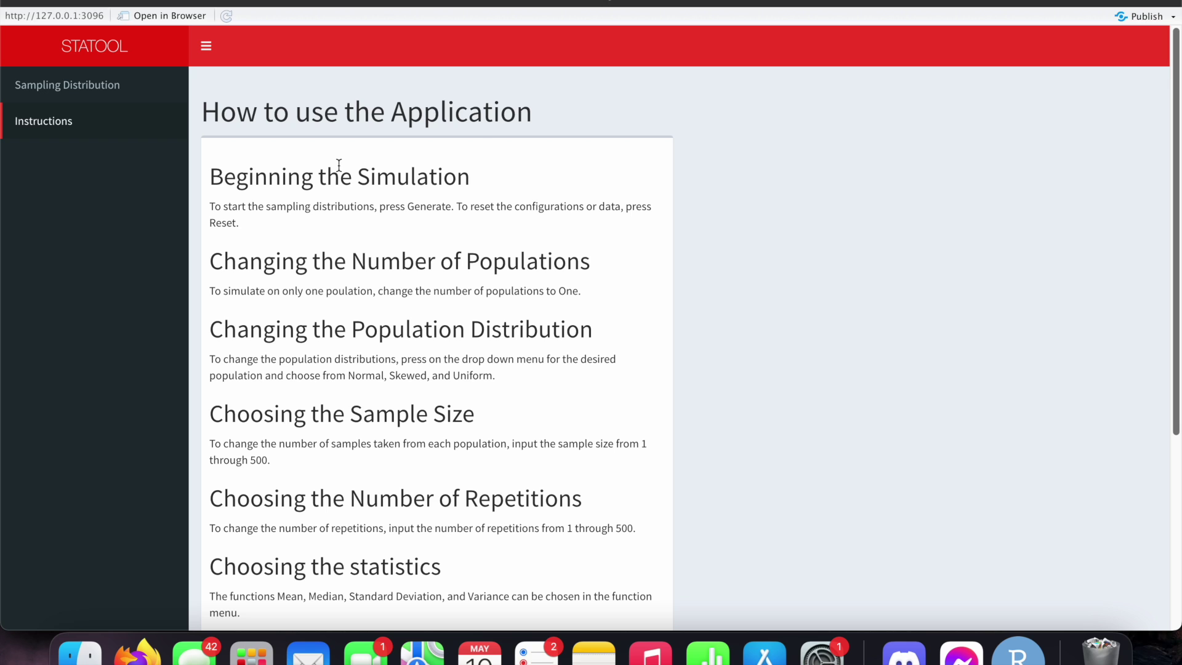
left_click(236, 216)
left_click_drag(235, 217, 247, 206)
left_click(311, 237)
scroll(309, 237, "down", 2)
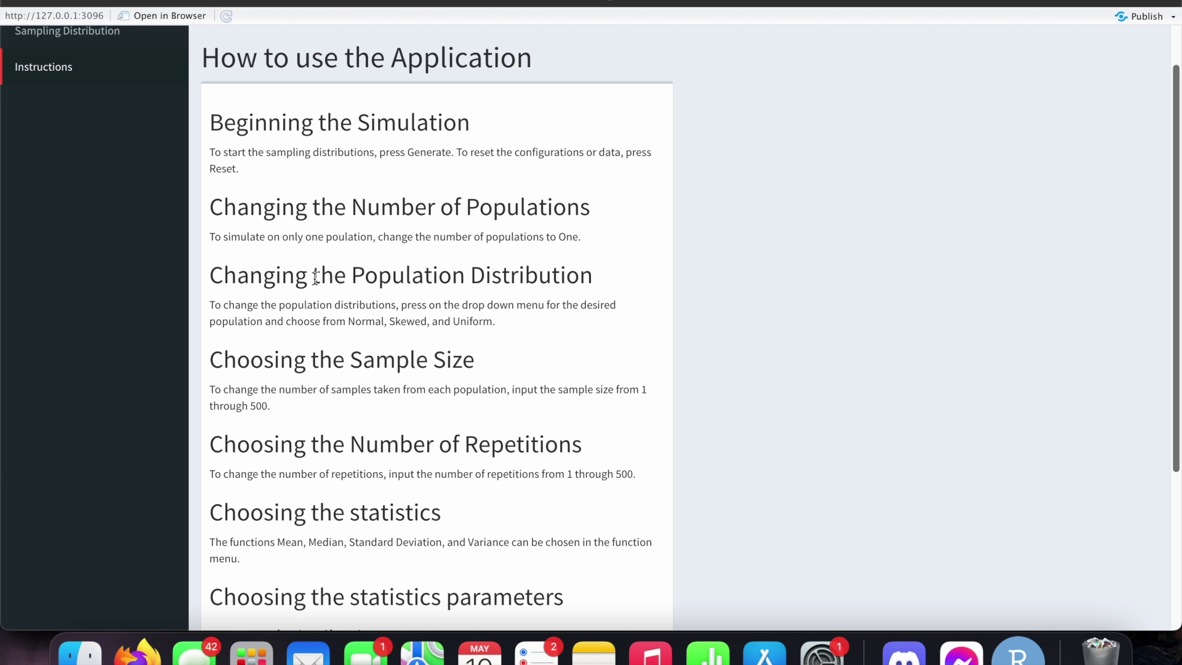
scroll(459, 259, "down", 3)
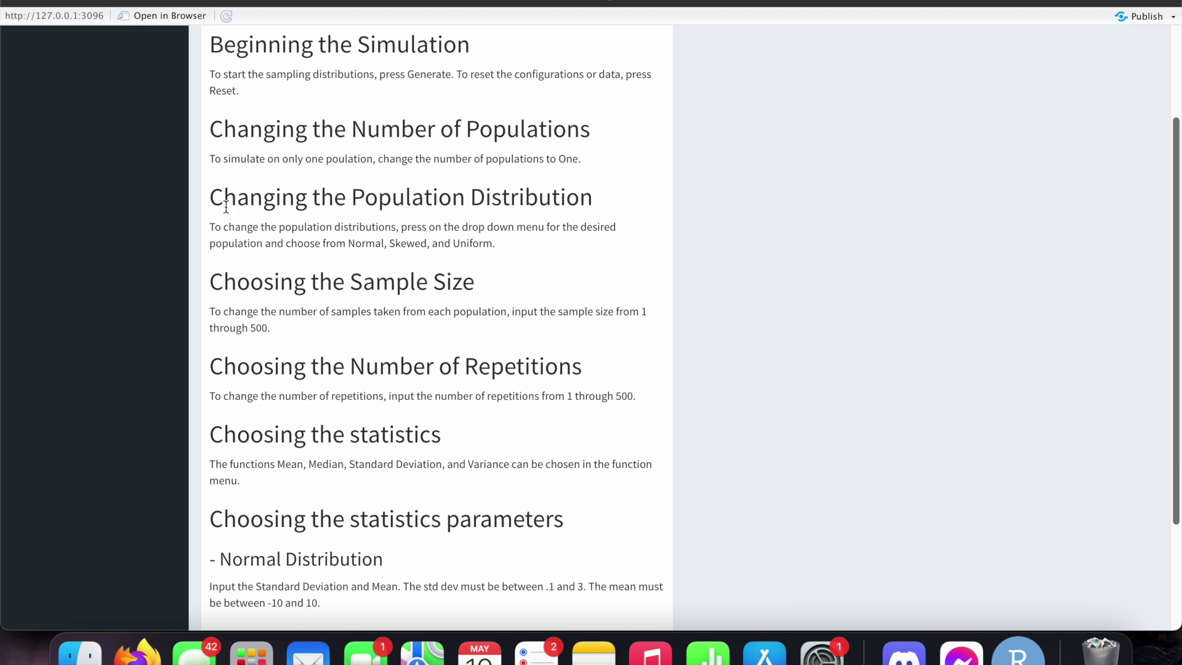
scroll(407, 195, "down", 2)
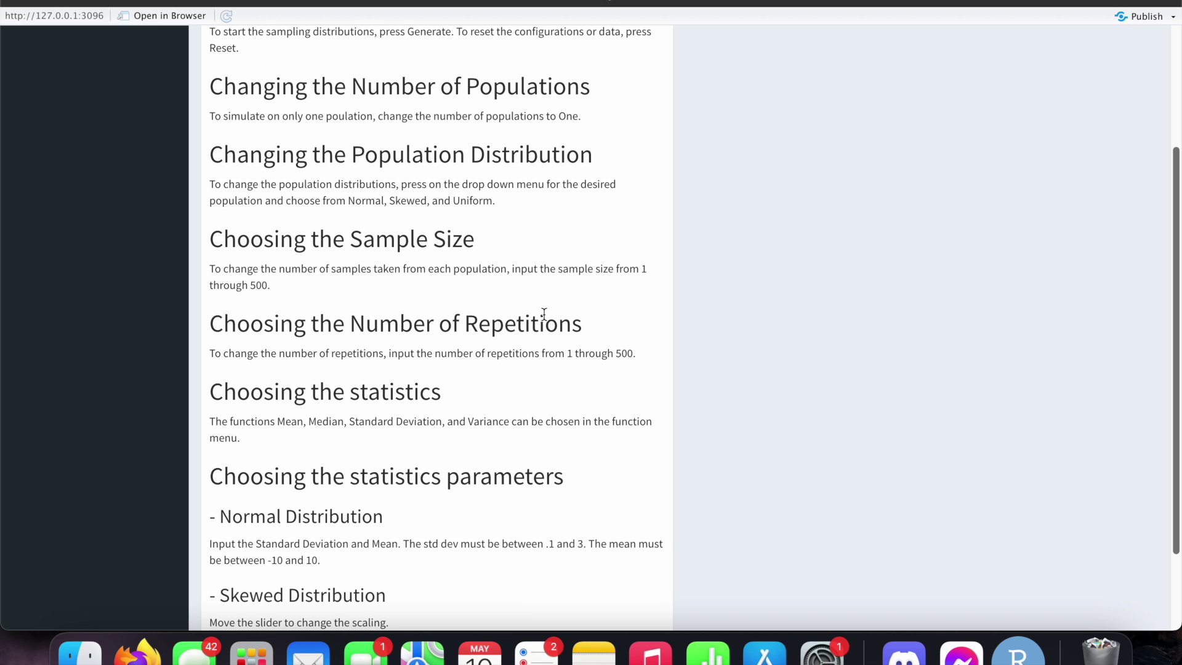
scroll(394, 395, "down", 1)
left_click_drag(274, 533, 560, 517)
left_click(563, 518)
scroll(548, 415, "down", 2)
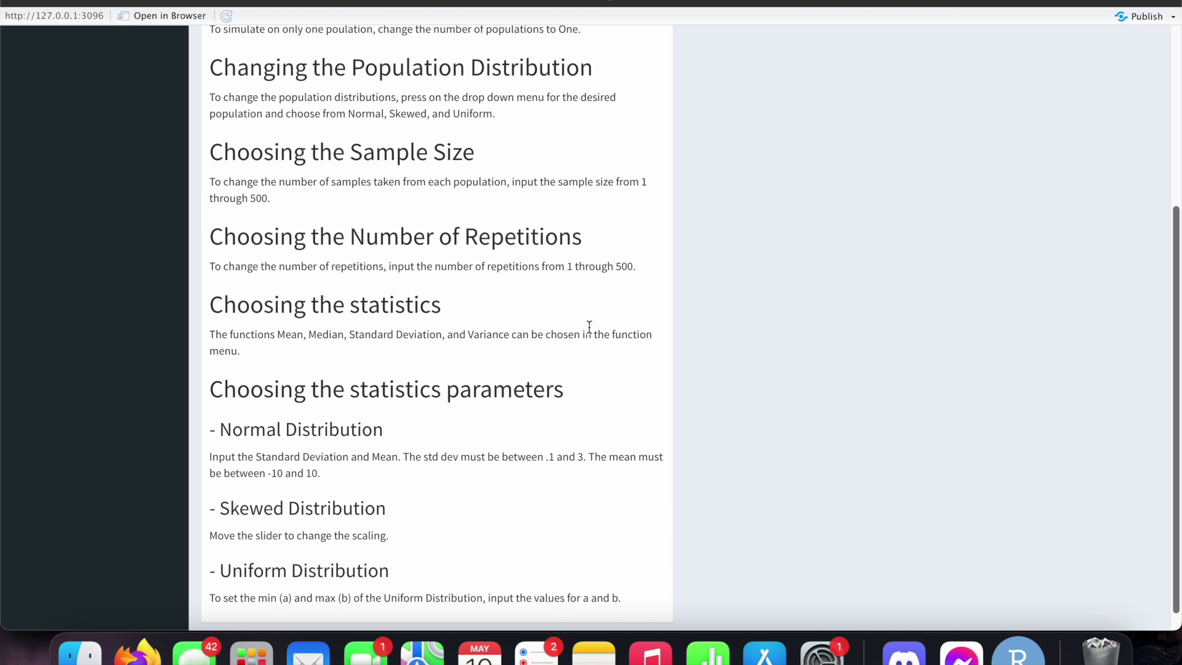
left_click(568, 269)
scroll(335, 208, "down", 1)
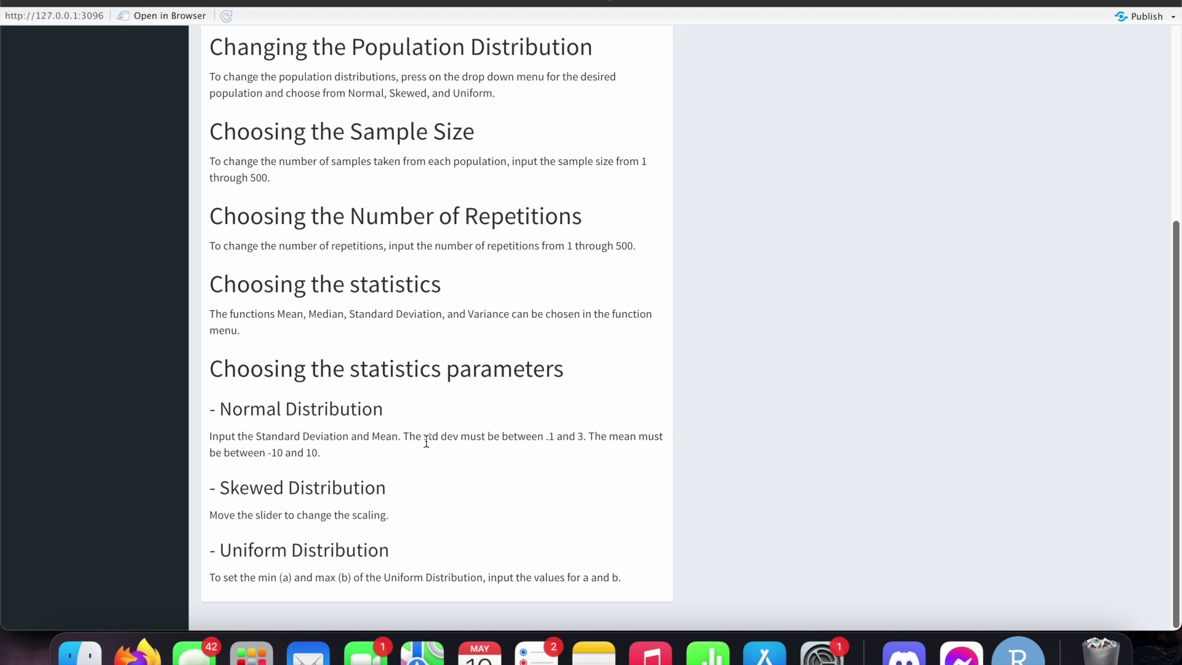
scroll(368, 355, "up", 5)
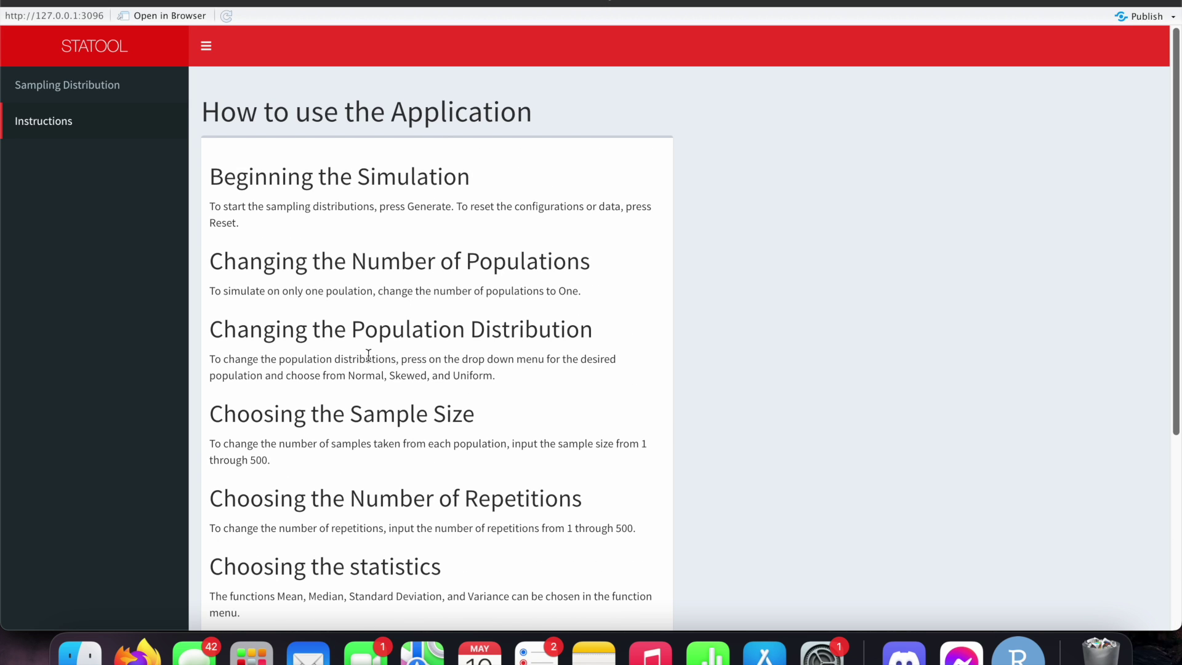
Open the Sampling Distribution page and generate samples for both Normal populations with the default settings.
left_click(147, 95)
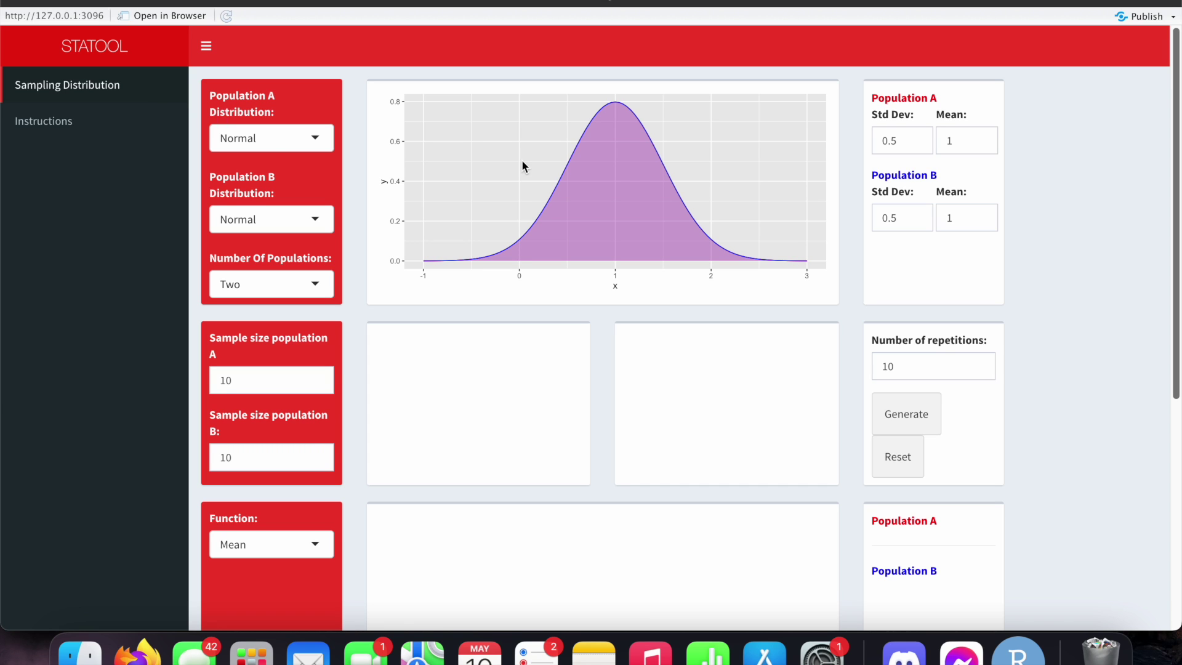
scroll(1021, 141, "down", 1)
scroll(1021, 141, "up", 1)
left_click(905, 415)
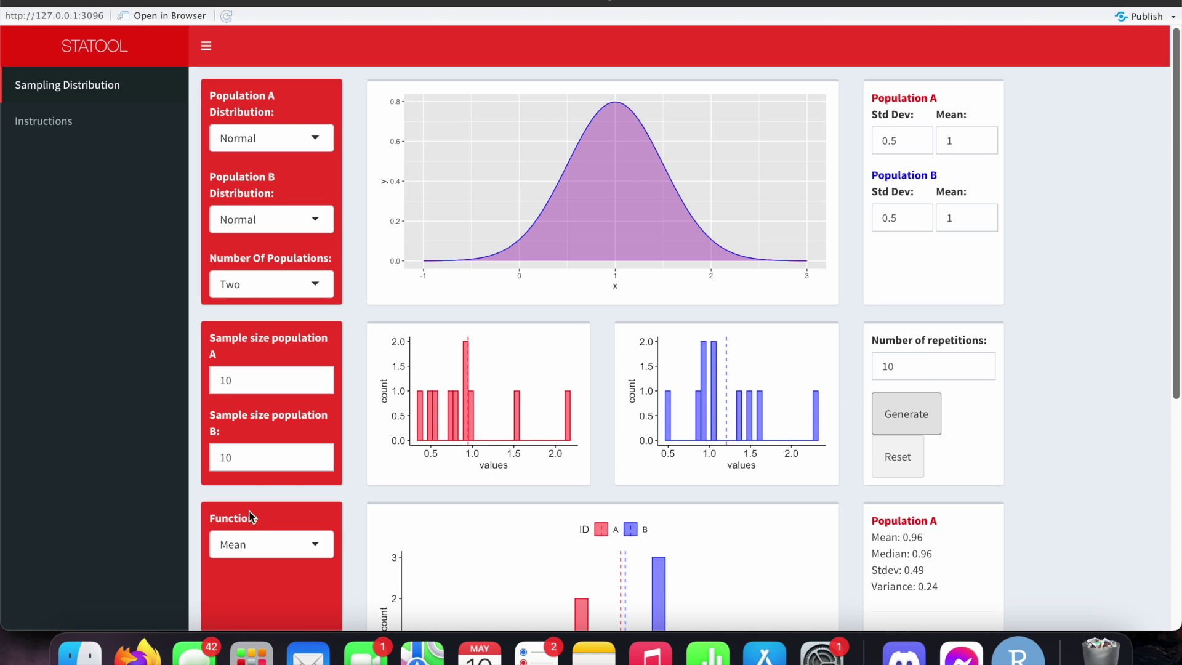
scroll(827, 286, "down", 6)
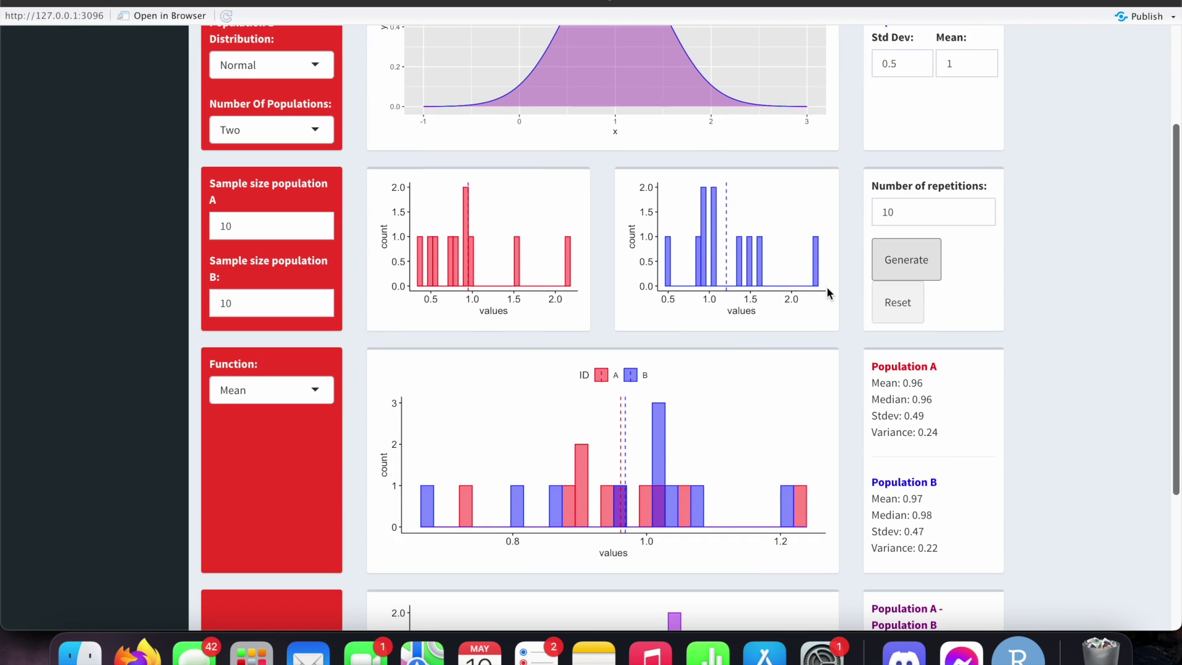
scroll(826, 287, "up", 4)
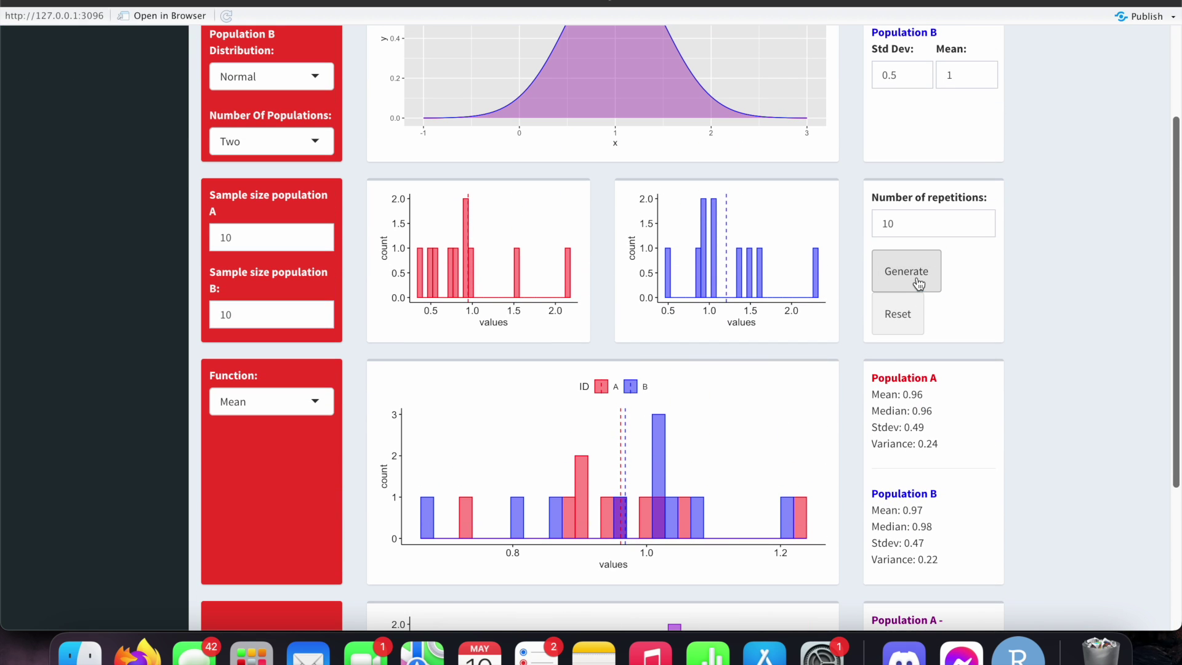
Generate another set of samples and reset the simulation data.
left_click(915, 274)
left_click(909, 315)
scroll(655, 350, "up", 3)
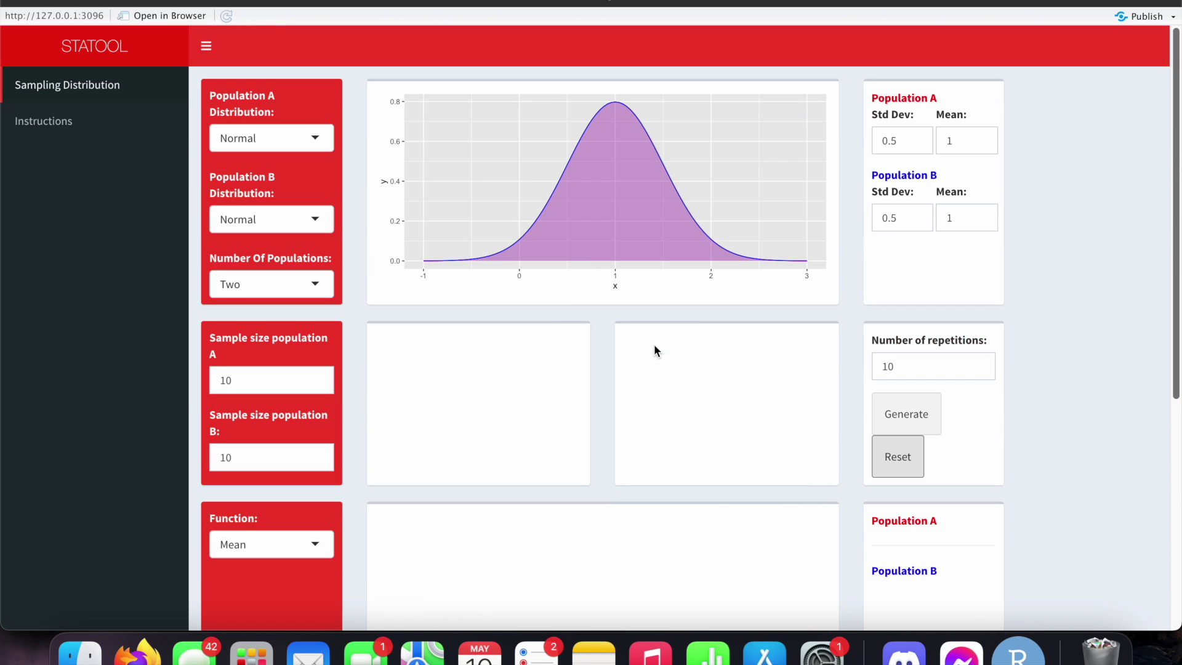
Try the Skewed and Uniform distributions for Population A and leave it on Skewed.
left_click(333, 153)
left_click(282, 191)
left_click(278, 147)
left_click(267, 207)
left_click(282, 142)
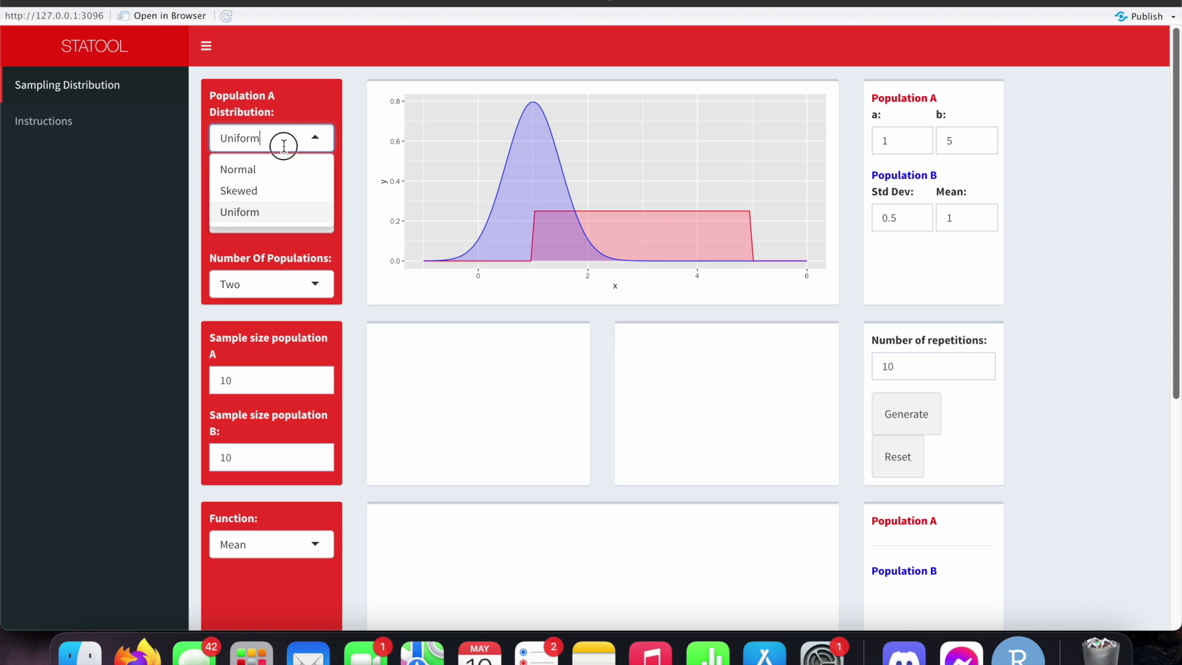
left_click(272, 192)
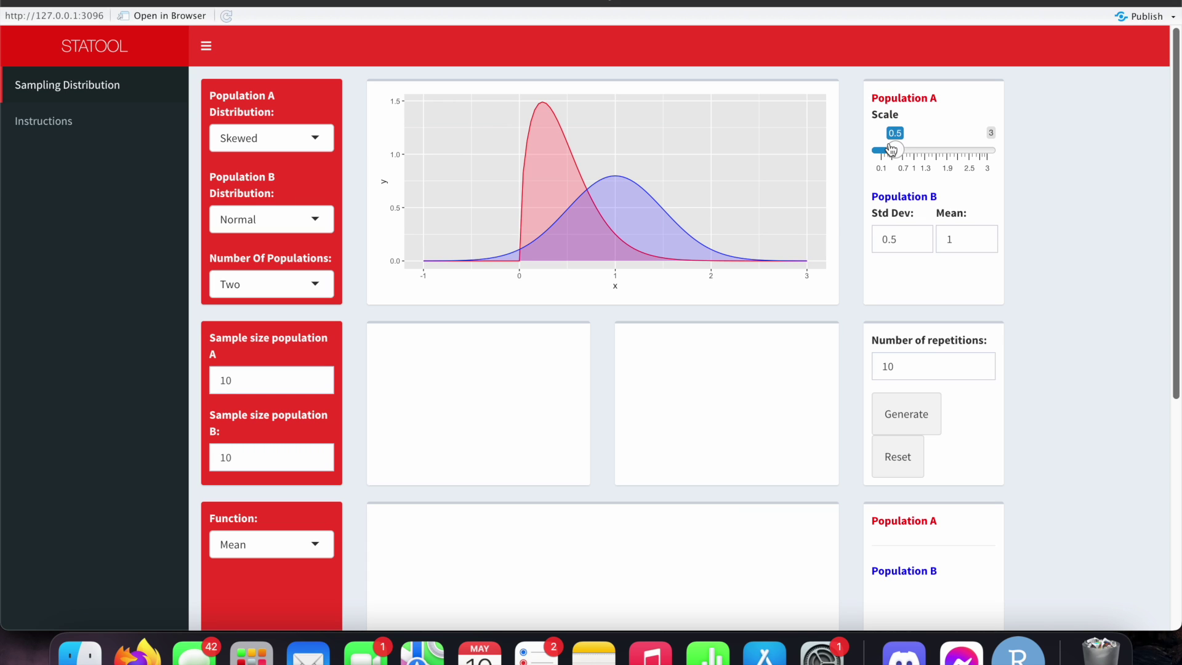
Try means of 5 and 5000 for Population B and return the mean to 1.
left_click(981, 237)
left_click(981, 237)
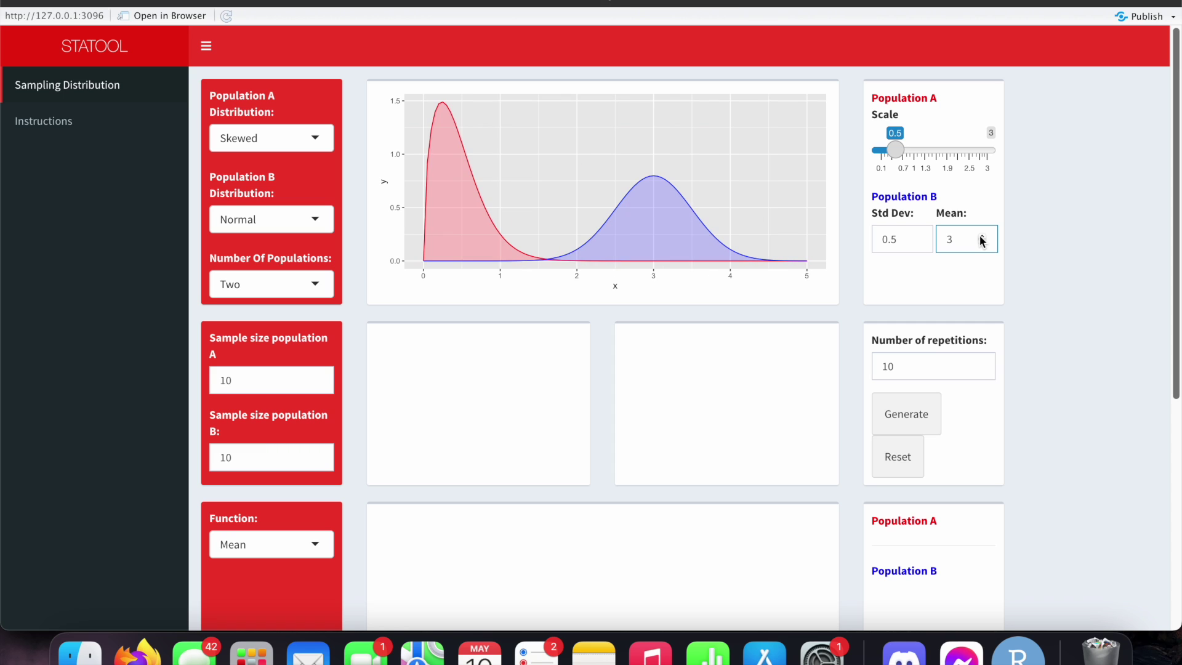
left_click(981, 237)
left_click(981, 237)
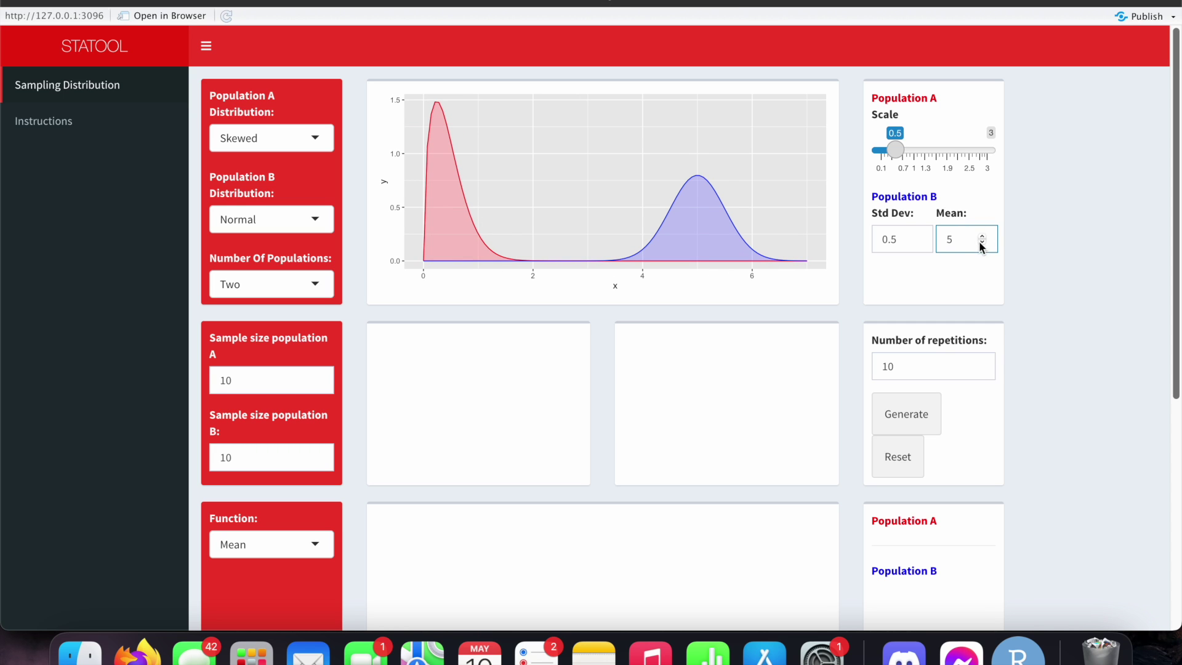
key("BackSpace")
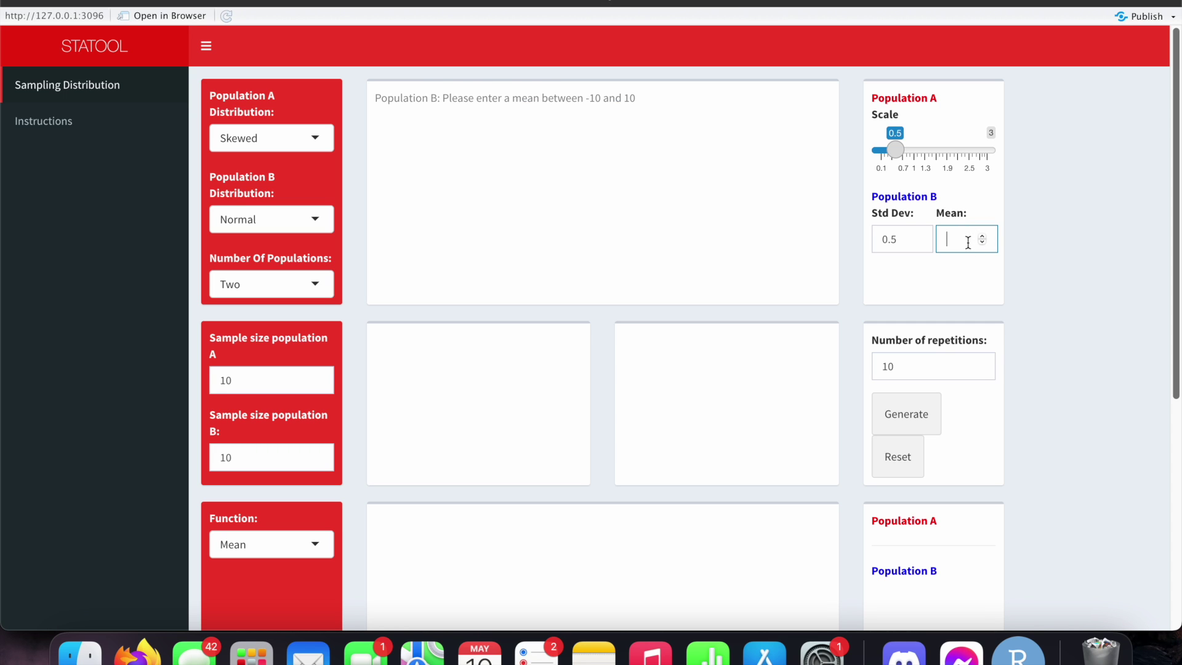
type("5000")
key("BackSpace")
key("BackSpace")
key("BackSpace")
type("1")
left_click(1068, 240)
mouse_move(895, 150)
left_mouse_down()
mouse_move(879, 152)
mouse_move(928, 156)
mouse_move(1011, 138)
mouse_move(888, 157)
mouse_move(900, 171)
left_mouse_up()
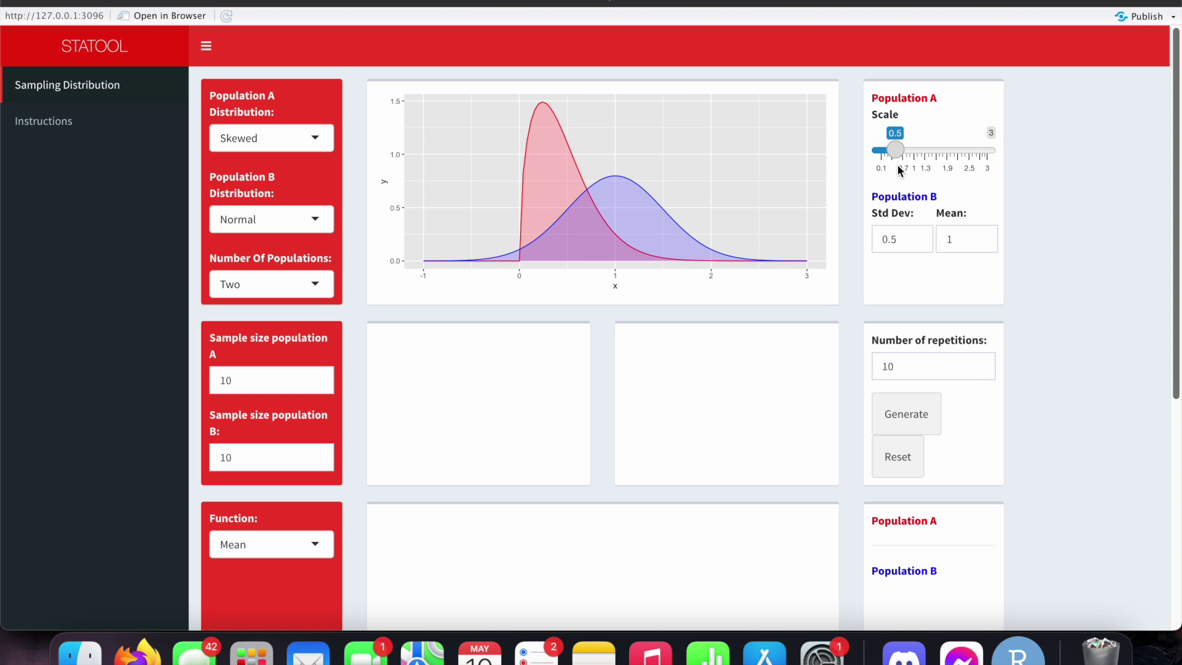
Try a standard deviation of 6 for Population B and return it to 0.5.
double_click(905, 238)
type("6")
key("BackSpace")
type("0.")
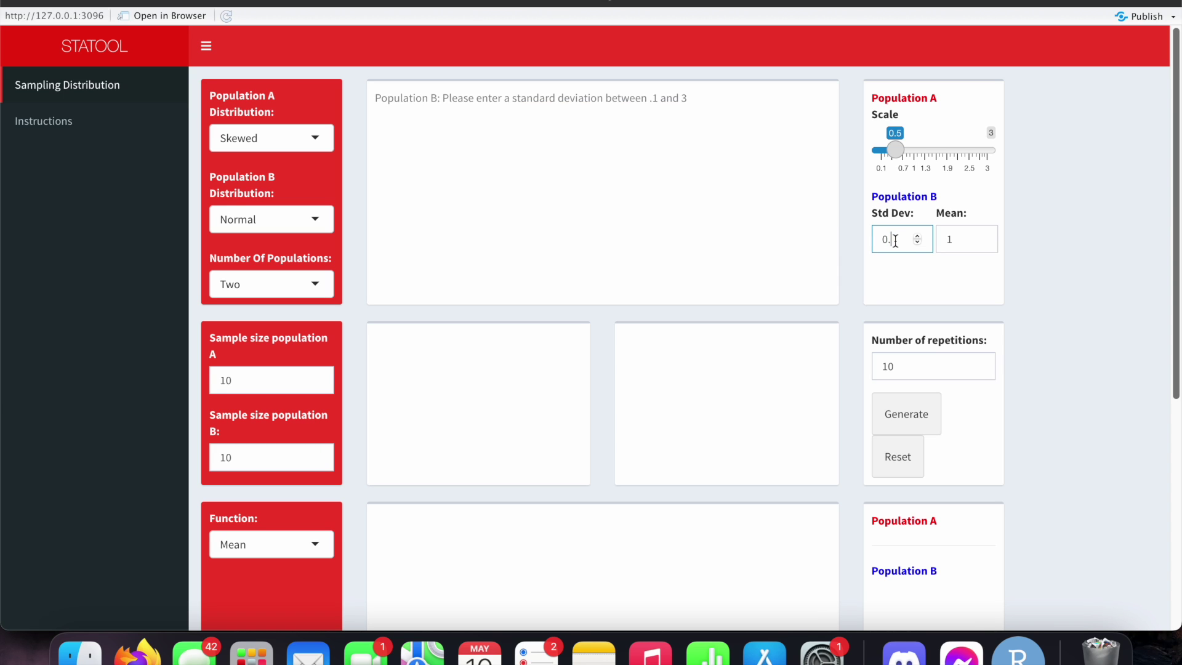
type("5")
left_click(1012, 261)
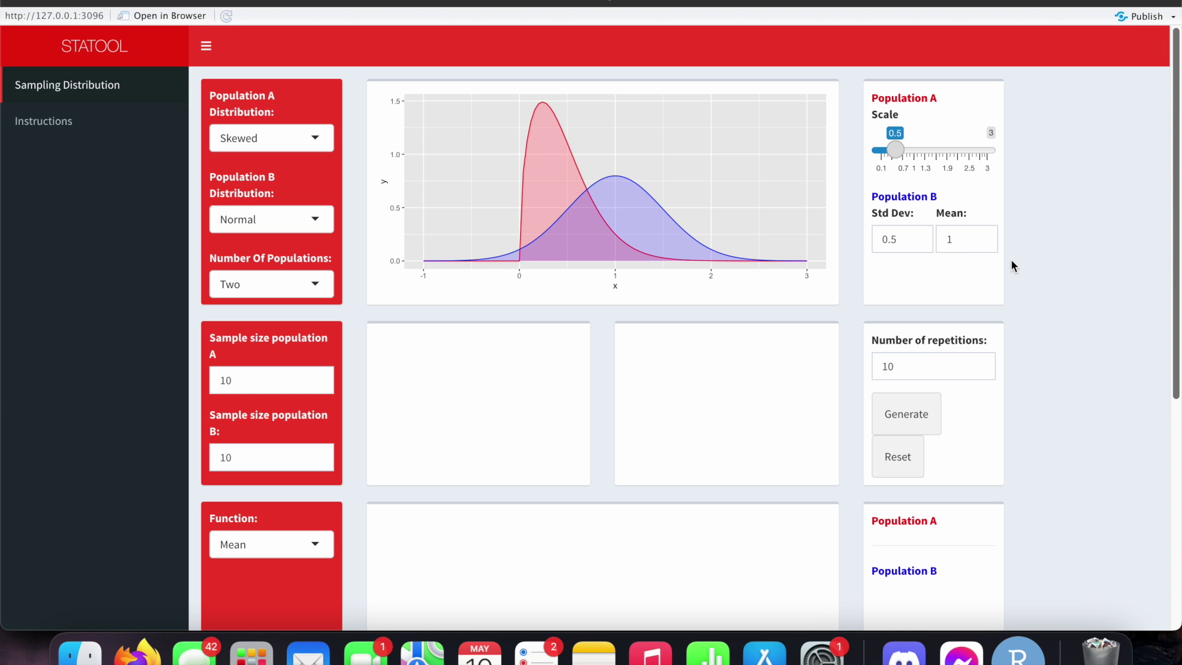
Set the sample size to 1 for Population A and 2 for Population B.
scroll(251, 369, "down", 1)
left_click(251, 348)
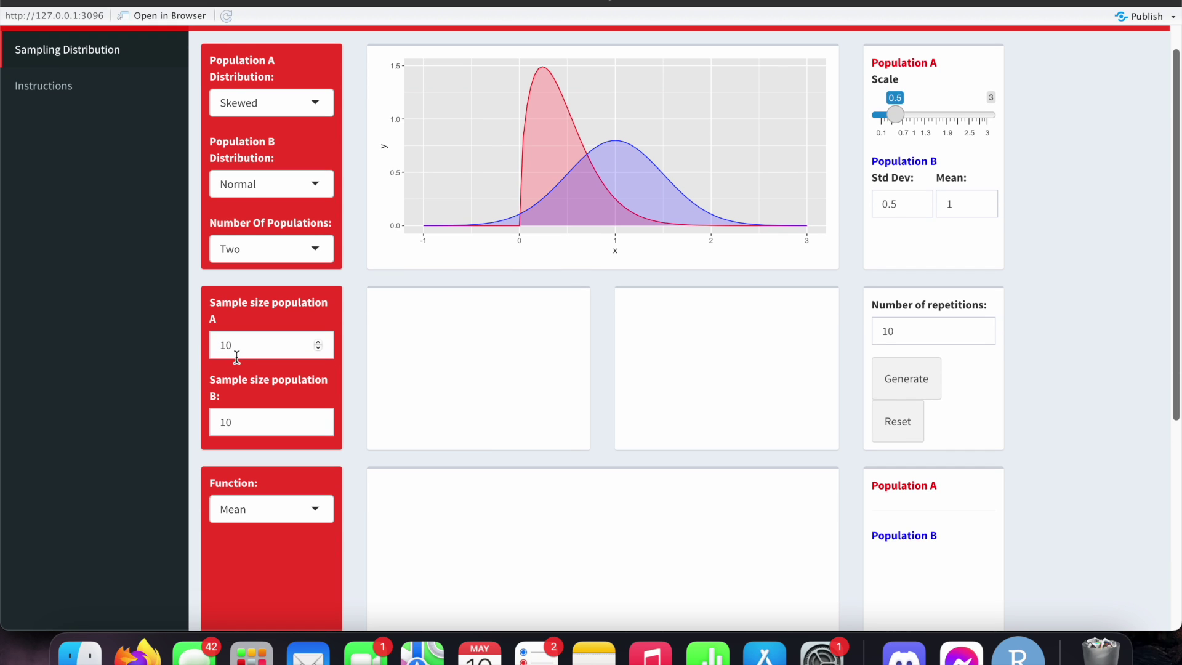
key("BackSpace")
key("BackSpace")
type("1")
left_click(276, 424)
key("BackSpace")
key("BackSpace")
type("2")
Set the number of repetitions to 1 and generate the sampling distributions.
left_click(971, 322)
key("Right")
key("BackSpace")
left_click(917, 376)
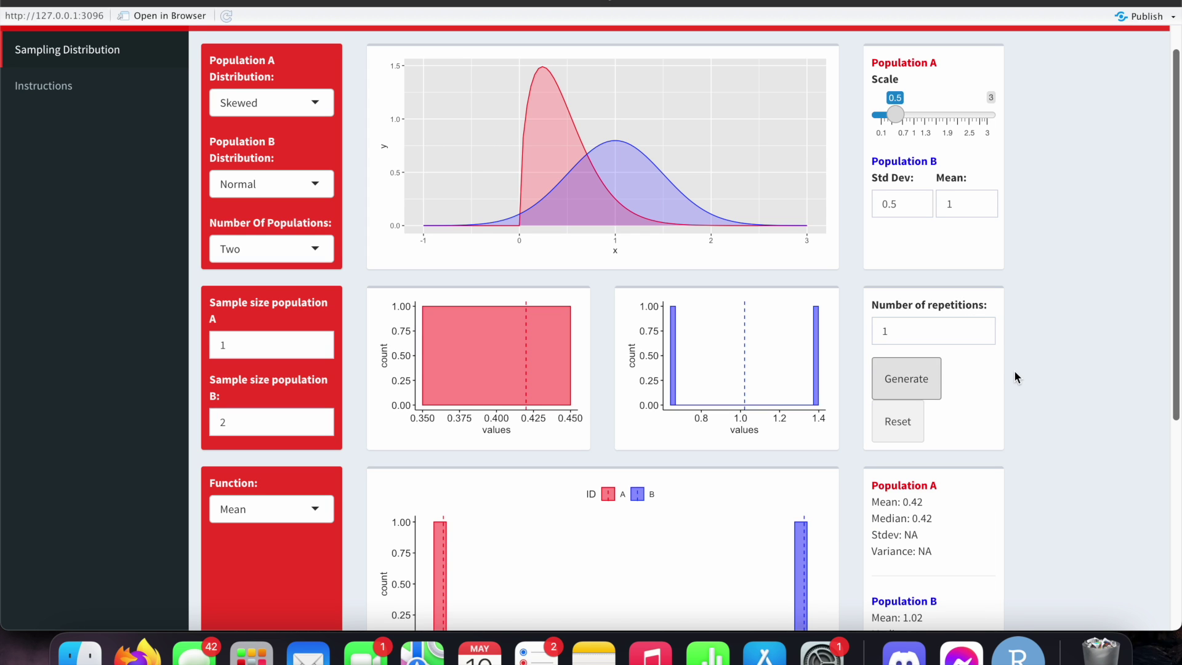
Examine the generated sample histograms and summary statistics for Population A, Population B and their difference.
scroll(1014, 371, "down", 3)
scroll(401, 235, "up", 1)
scroll(400, 235, "up", 1)
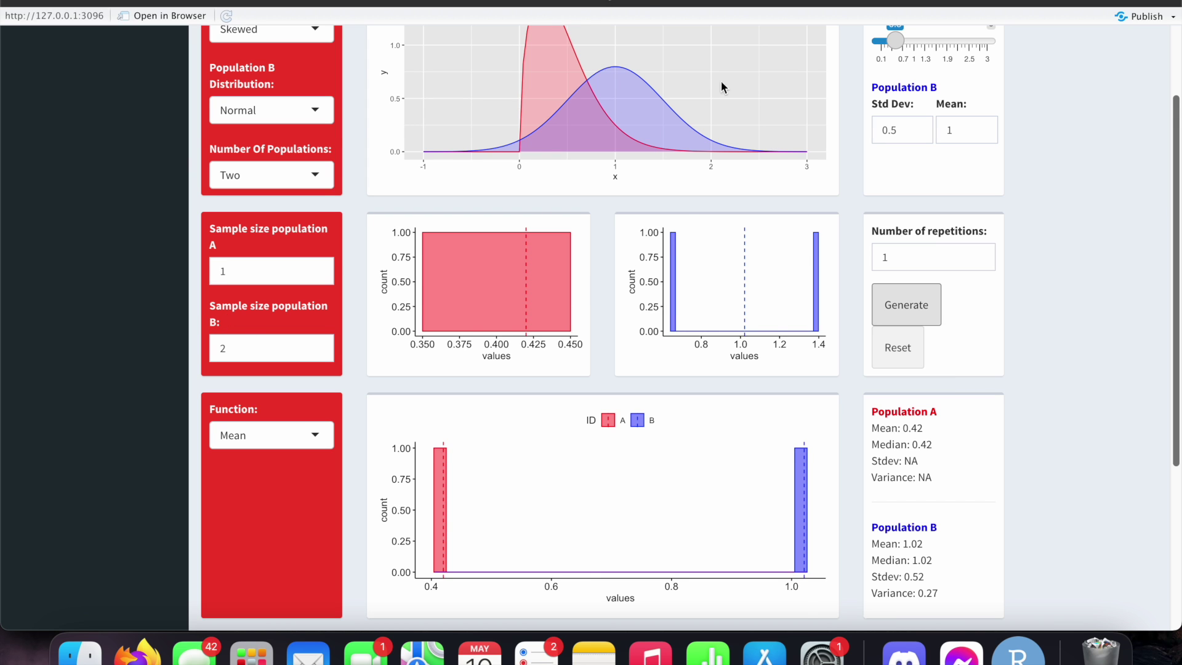
scroll(673, 314, "down", 5)
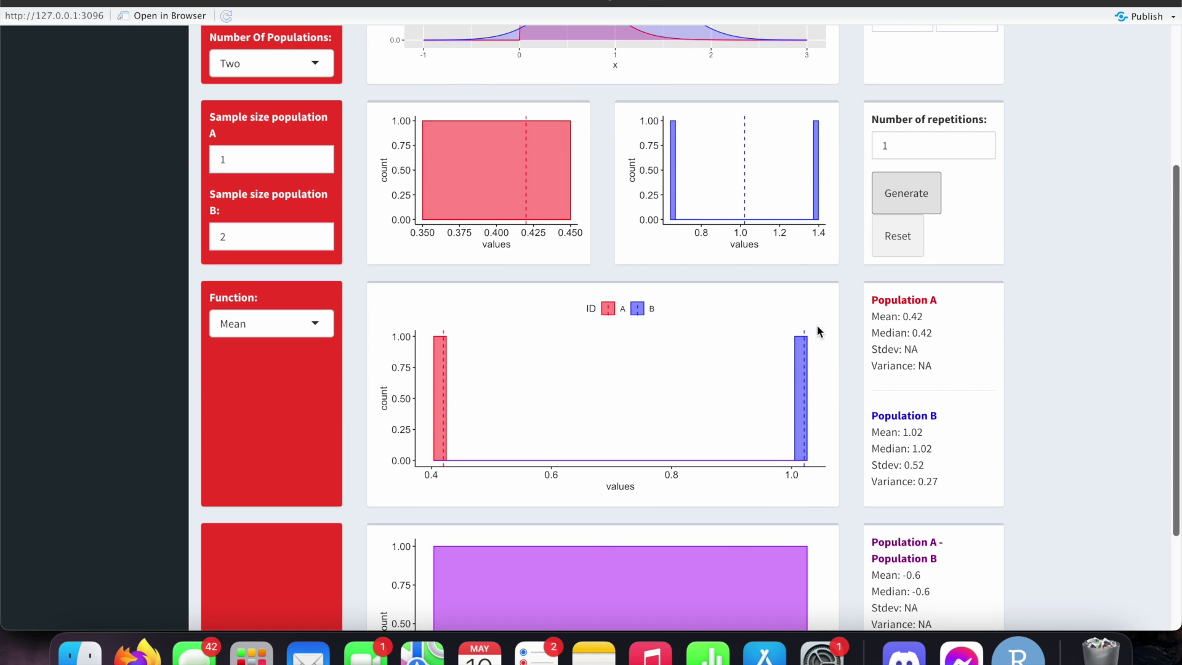
scroll(818, 331, "down", 6)
scroll(868, 331, "up", 4)
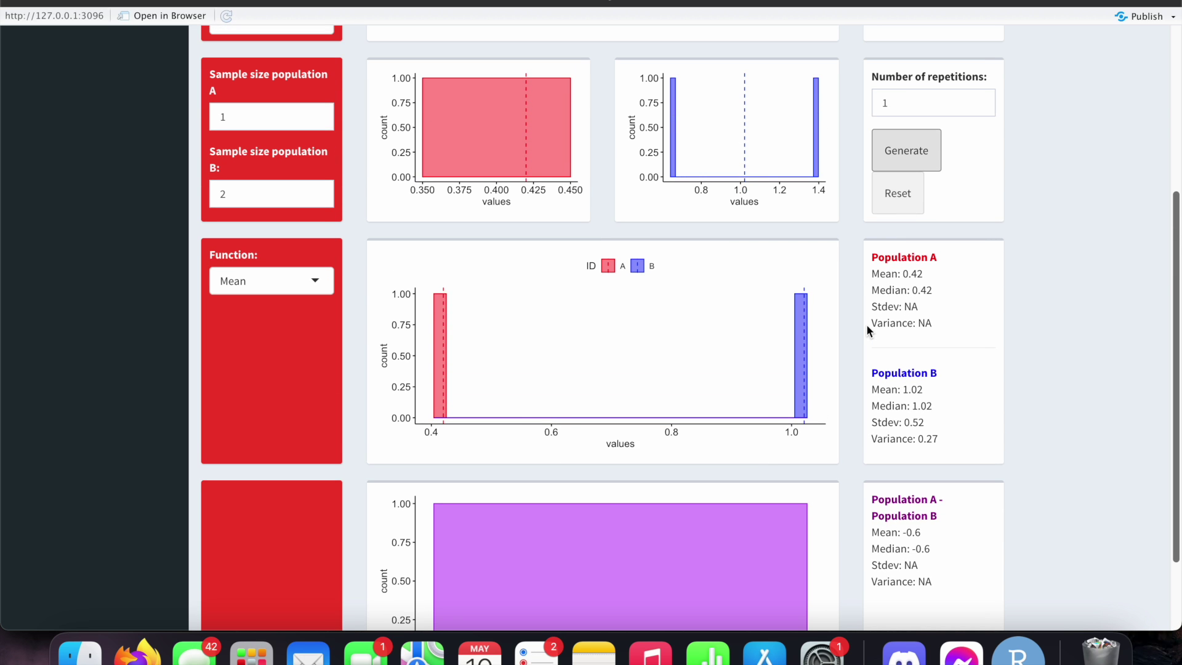
scroll(866, 324, "up", 6)
Generate another repetition for both populations and switch the number of populations to One.
left_click(897, 326)
left_click(256, 174)
left_click(255, 219)
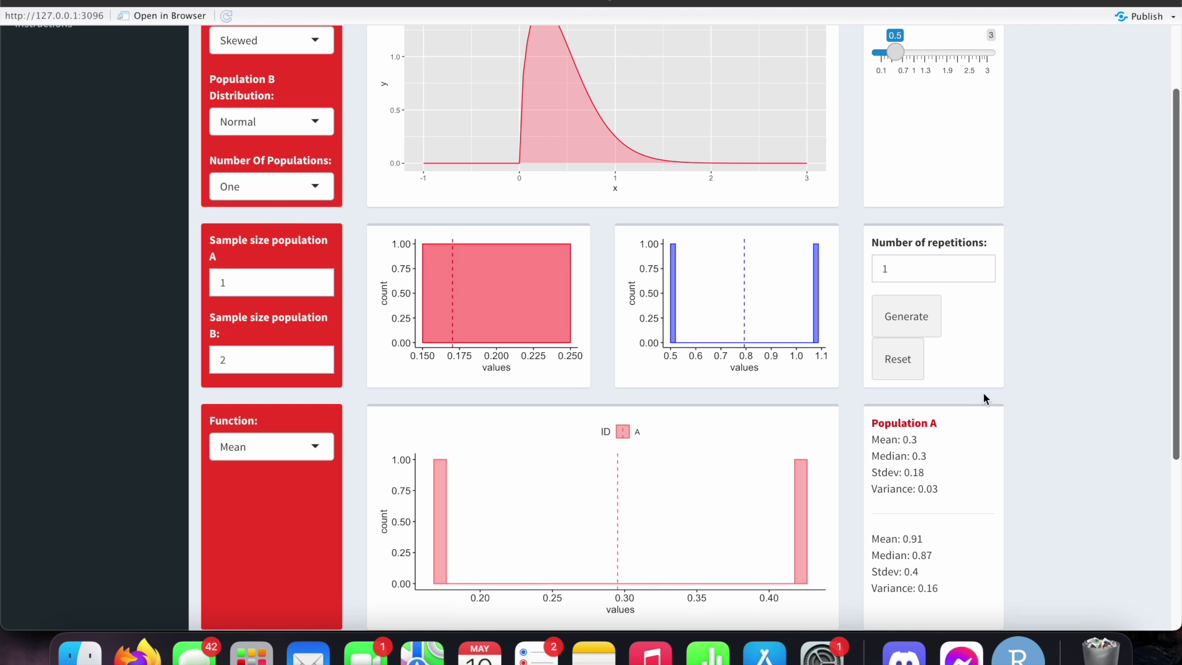
Reset the existing data and repeatedly generate samples for Population A alone.
left_click(917, 363)
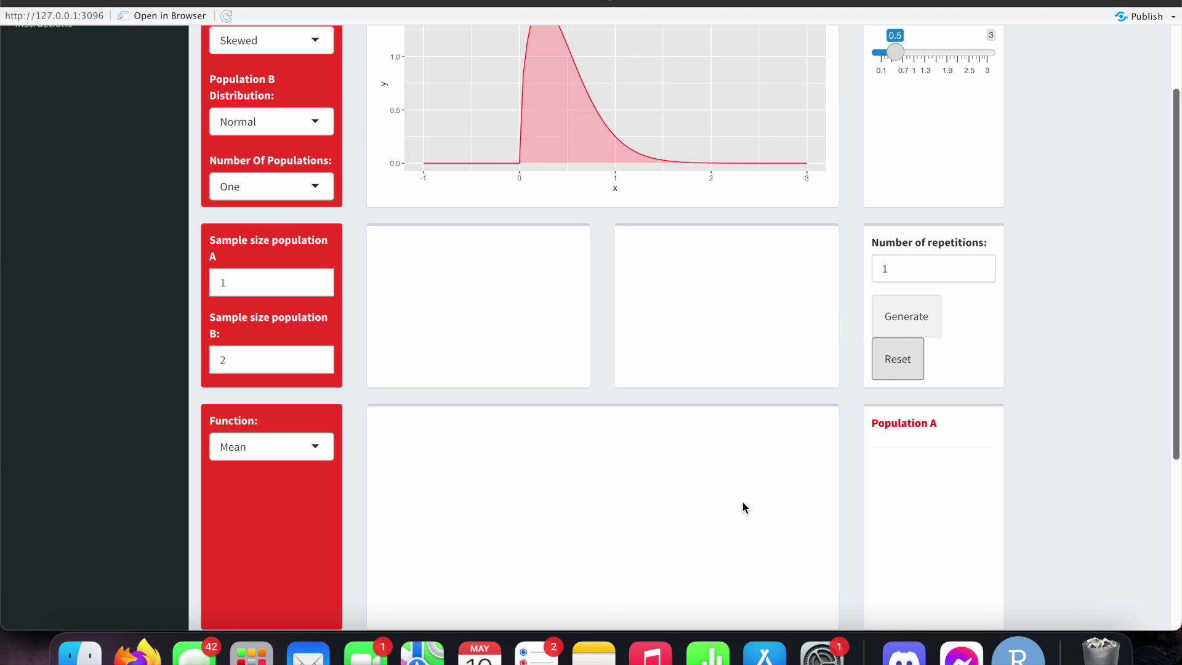
left_click(893, 332)
scroll(771, 306, "up", 1)
left_click(894, 336)
left_click(894, 336)
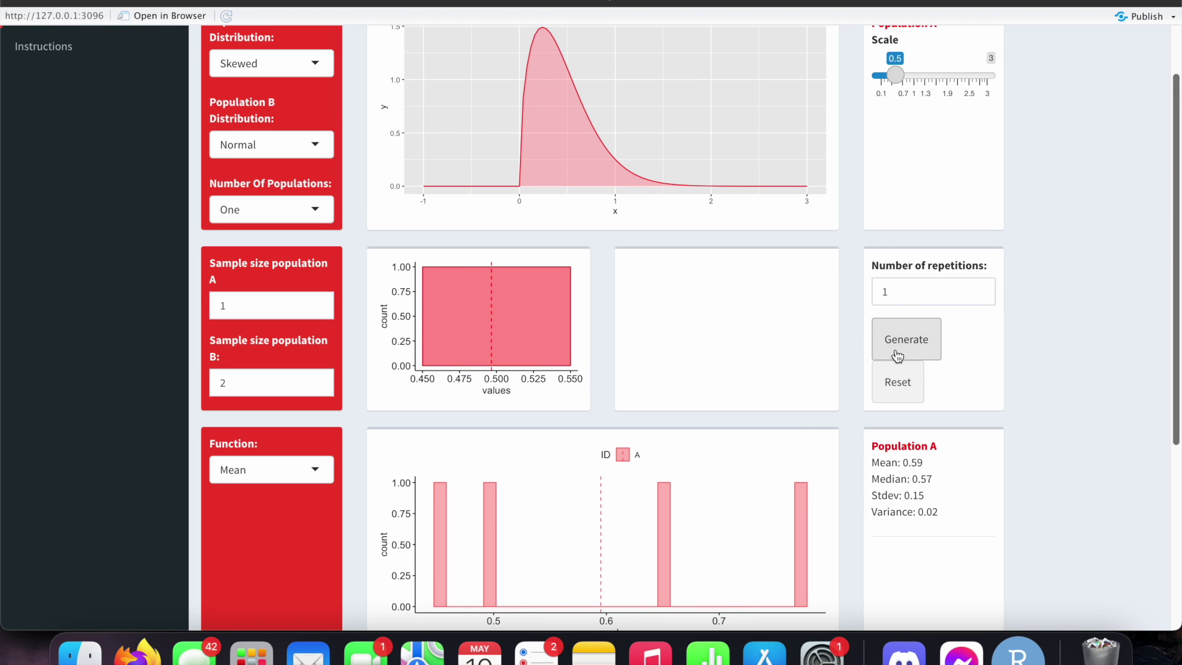
Reset the single-population results and set the number of populations to Two.
left_click(899, 383)
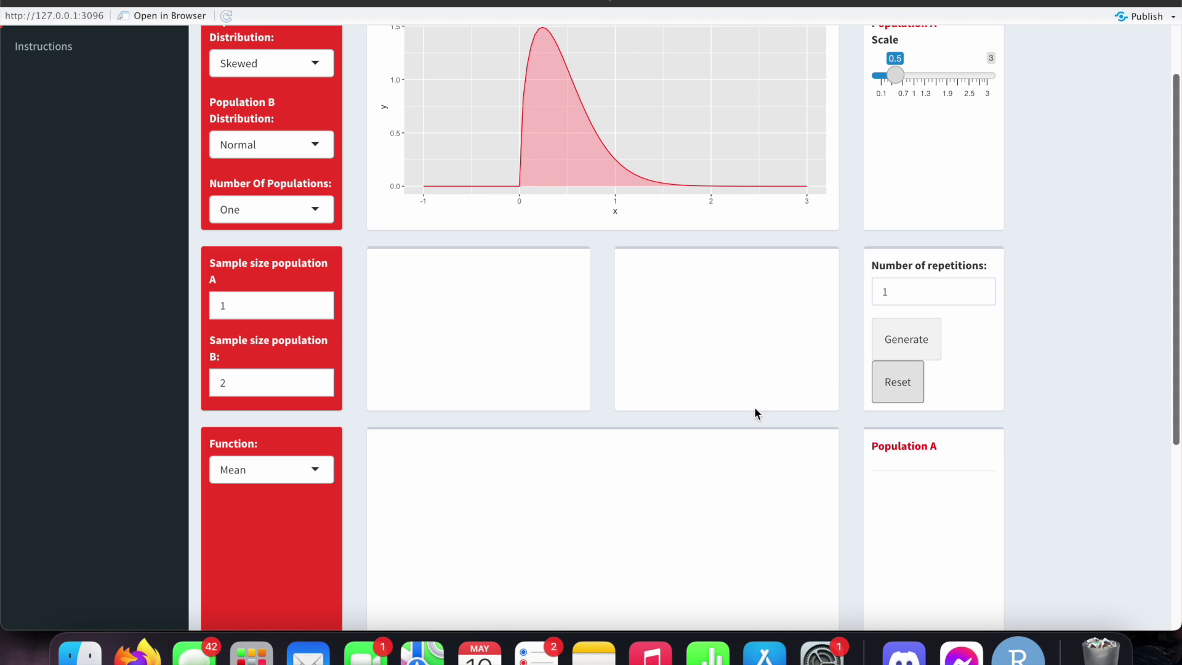
left_click(308, 209)
left_click(270, 263)
Set the sample sizes of Population B and Population A to 10 each.
left_click(261, 383)
key("BackSpace")
type("10")
left_click(271, 306)
key("BackSpace")
type("10")
Set the number of repetitions to 10.
left_click(920, 292)
key("BackSpace")
type("10")
left_click(453, 318)
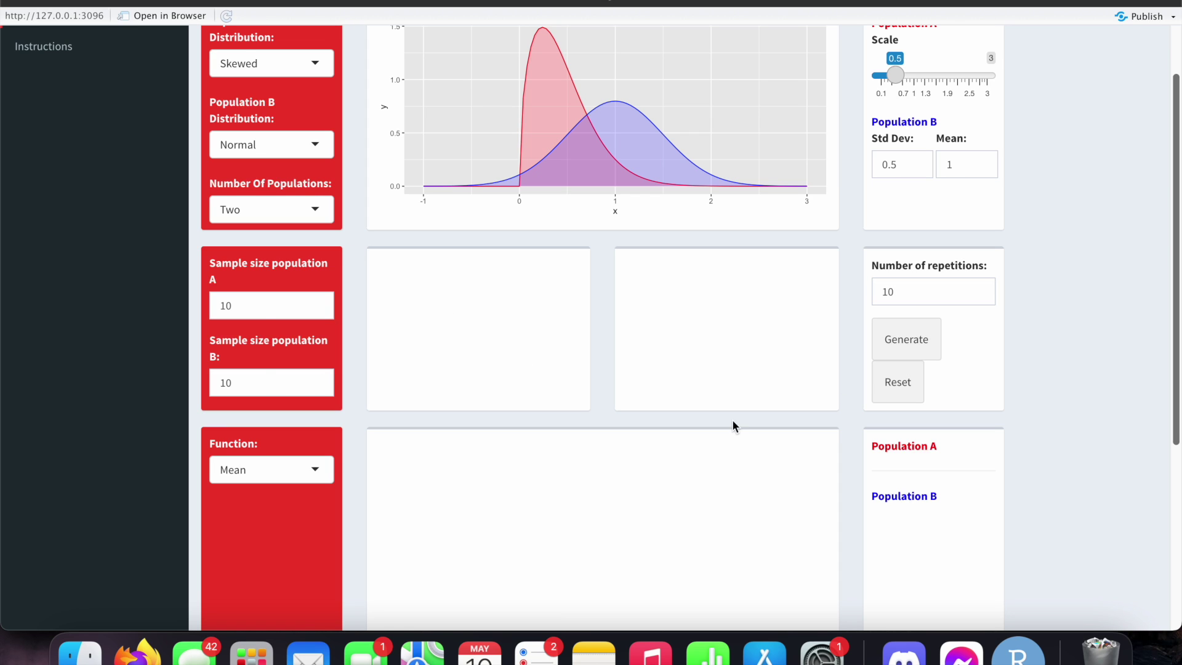
scroll(999, 383, "up", 2)
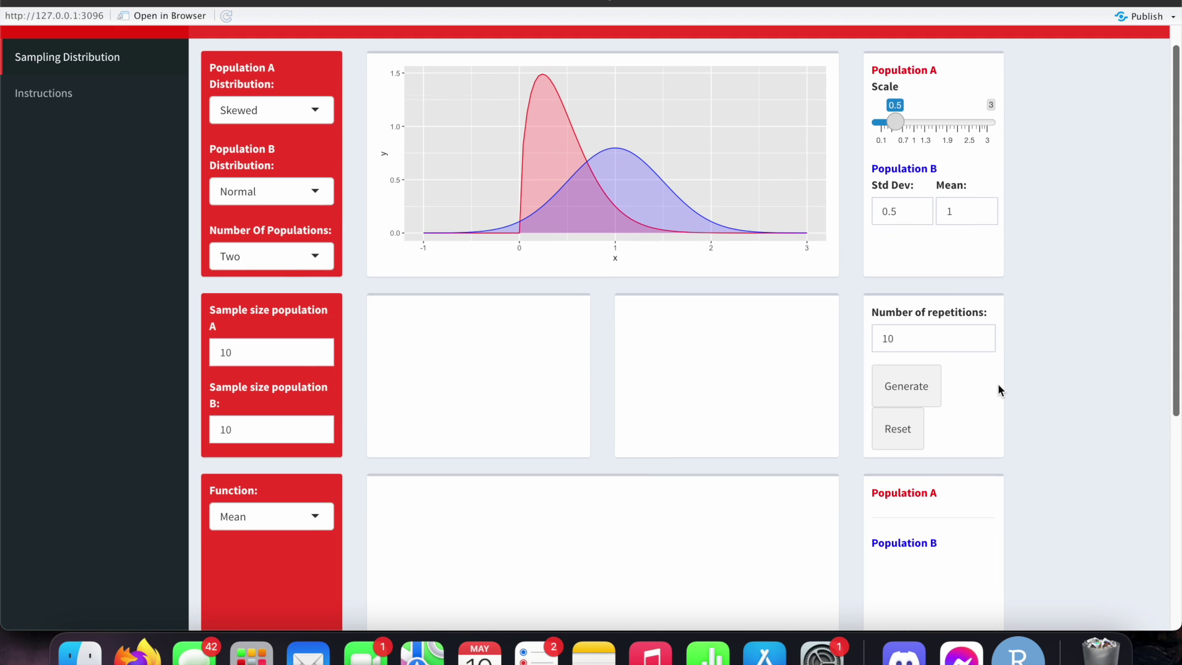
Re-enter 10 as the sample size of Population B and generate the first samples for both populations.
scroll(994, 394, "down", 3)
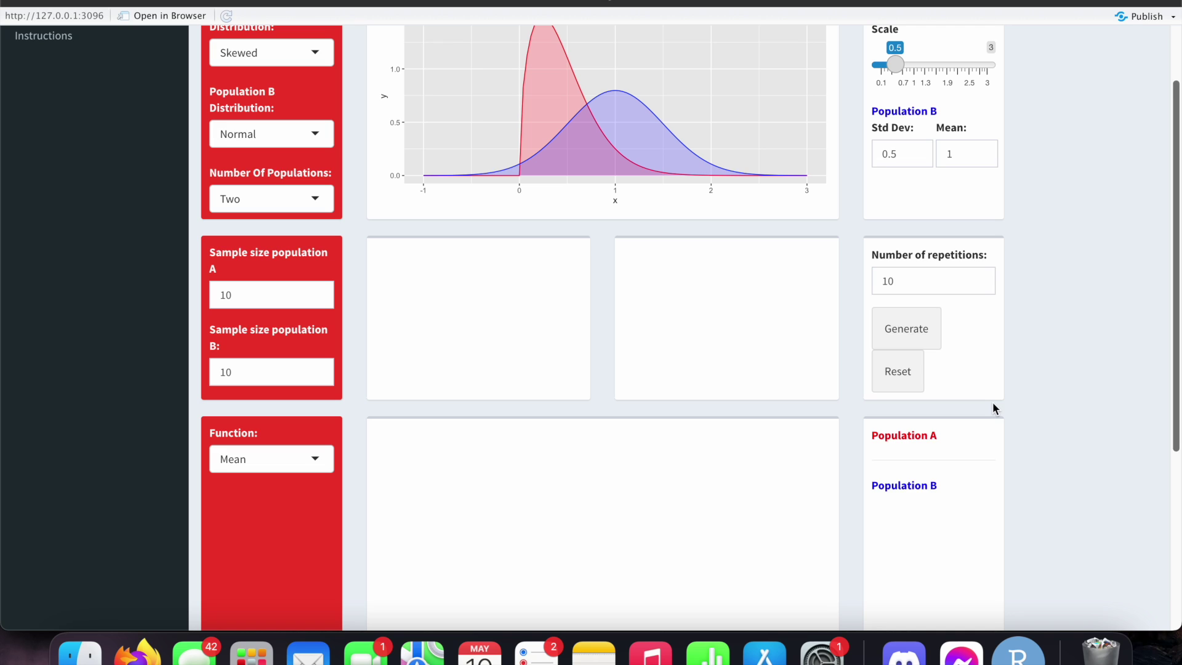
double_click(273, 371)
type("5")
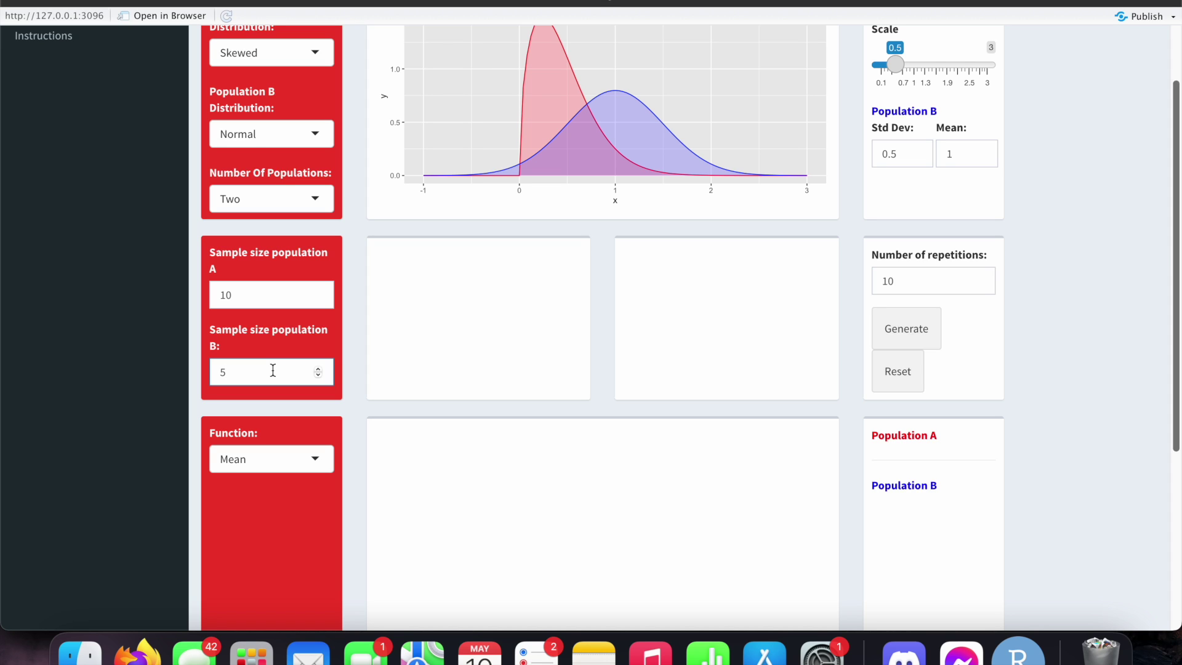
key("BackSpace")
type("10")
left_click(904, 332)
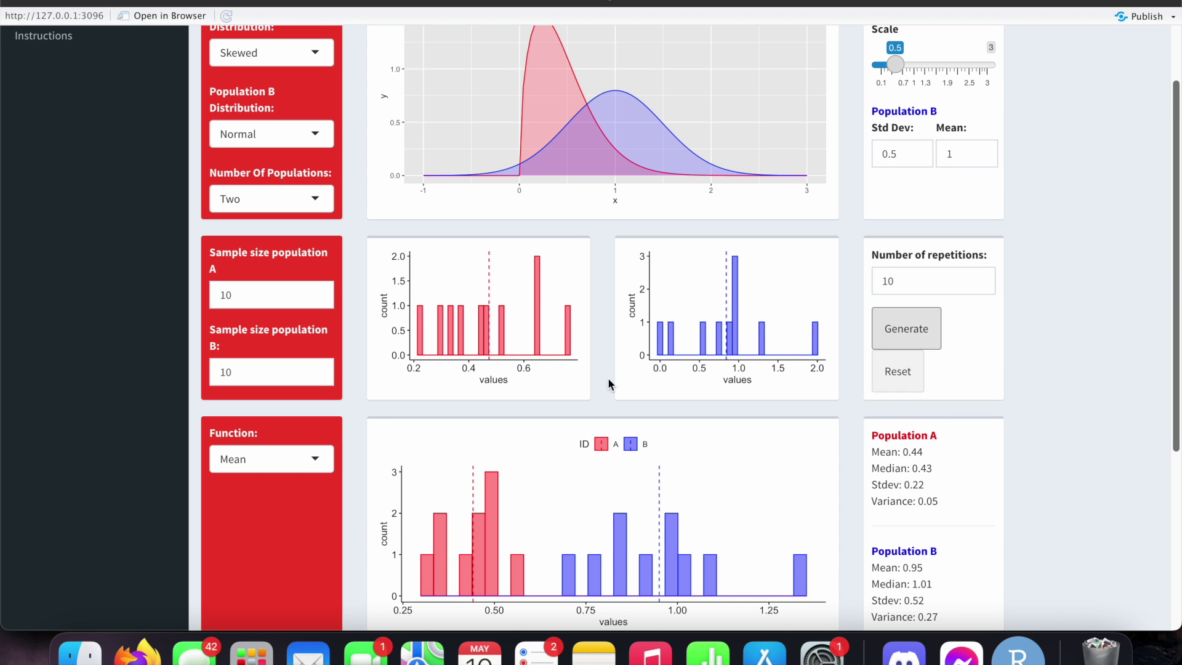
Examine the sample histograms, the sampling distribution of the means, the A minus B difference plot and the listed statistics.
scroll(607, 378, "down", 1)
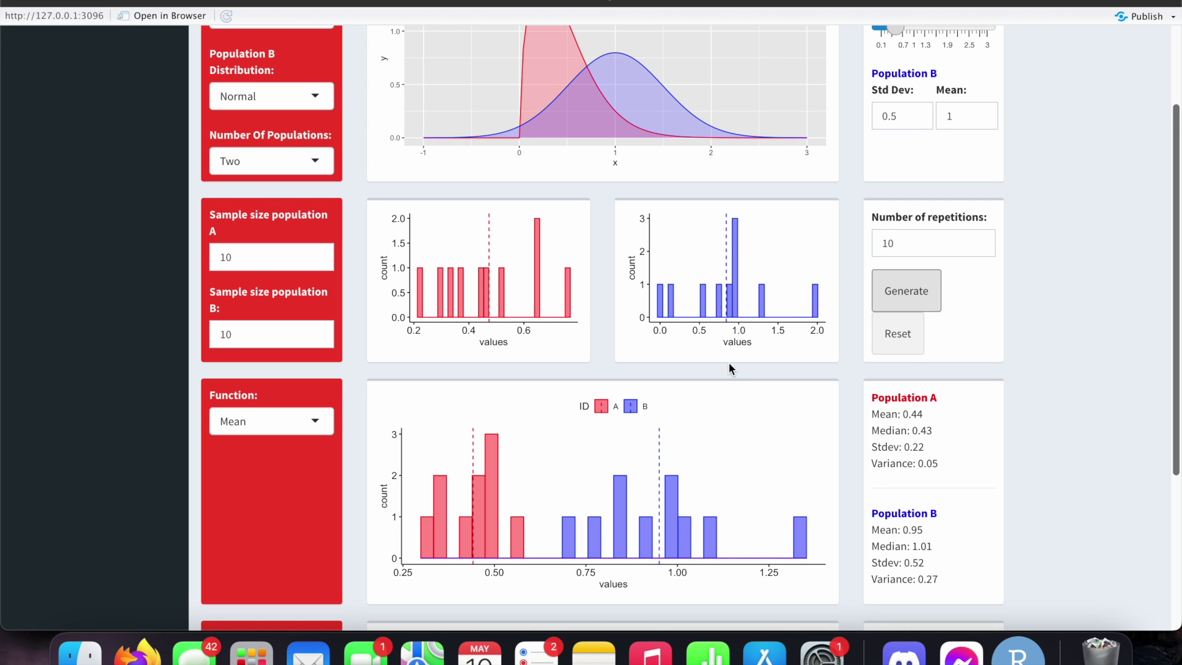
scroll(729, 365, "down", 2)
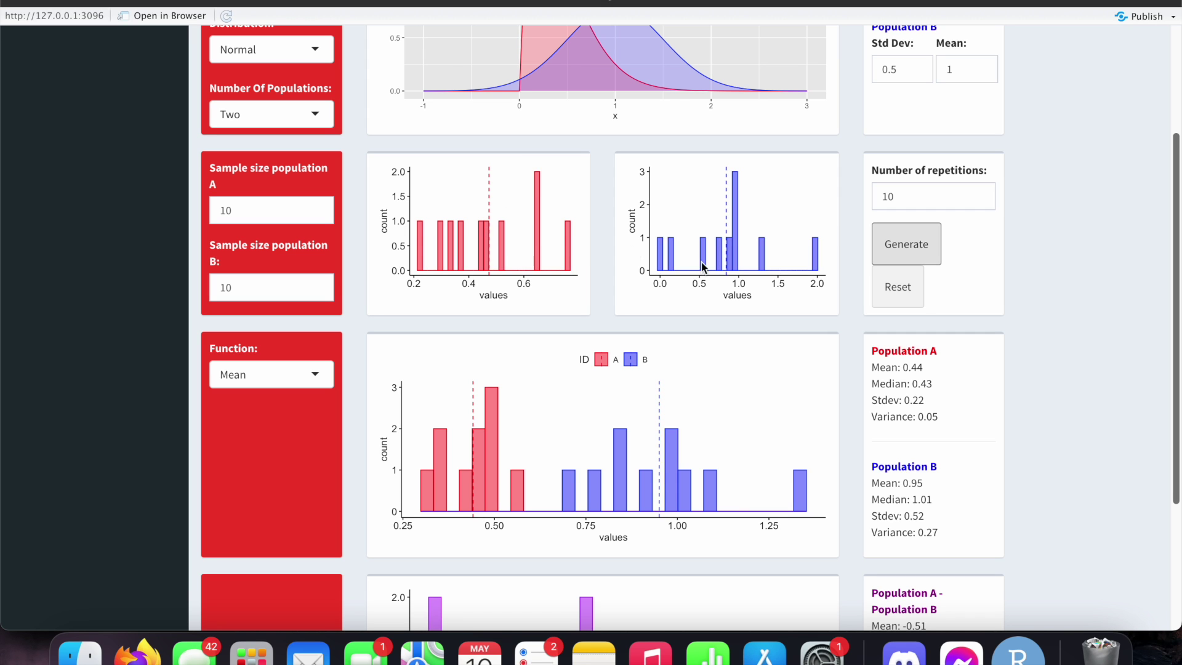
scroll(687, 511, "down", 4)
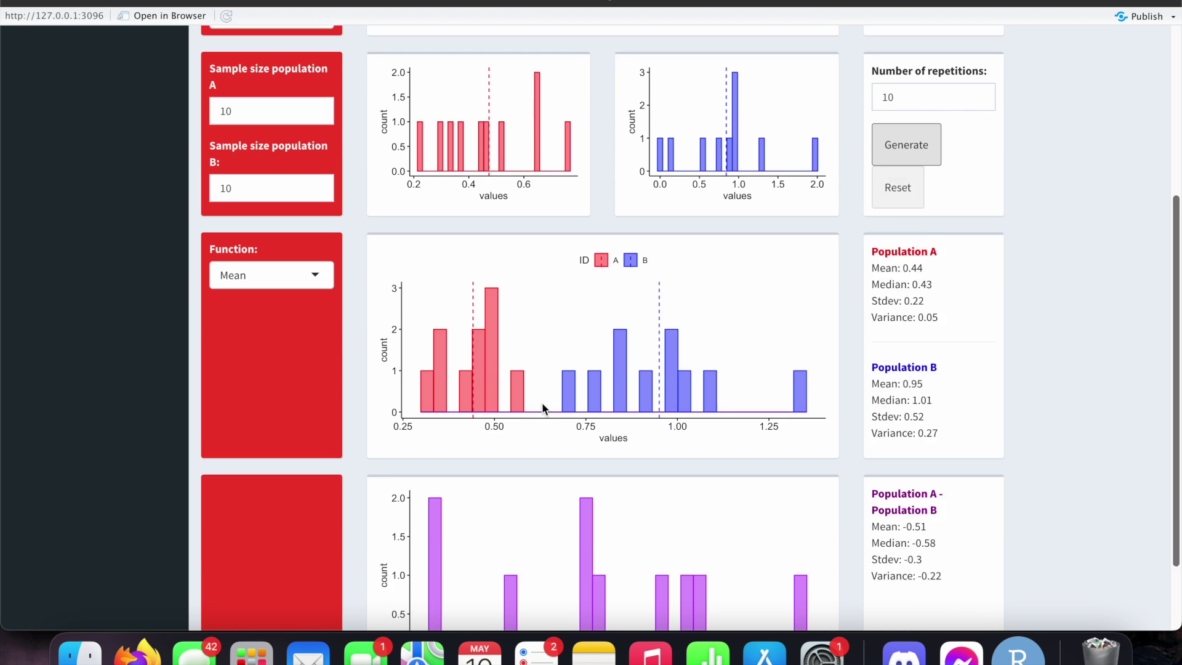
scroll(543, 408, "down", 1)
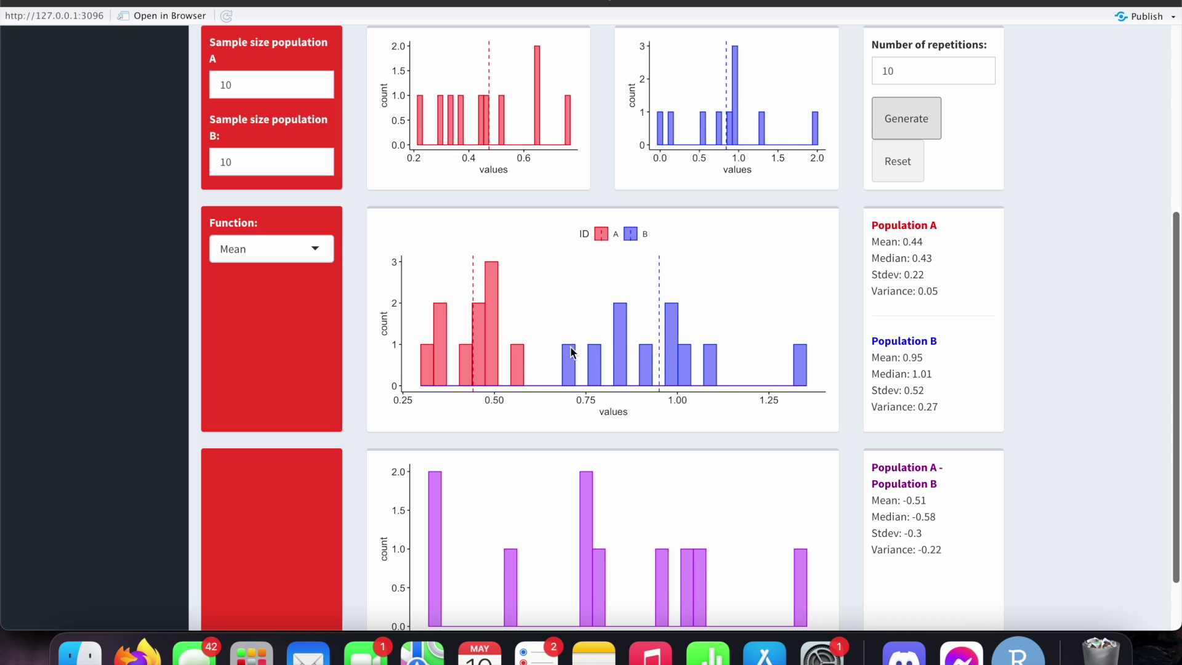
scroll(523, 356, "up", 3)
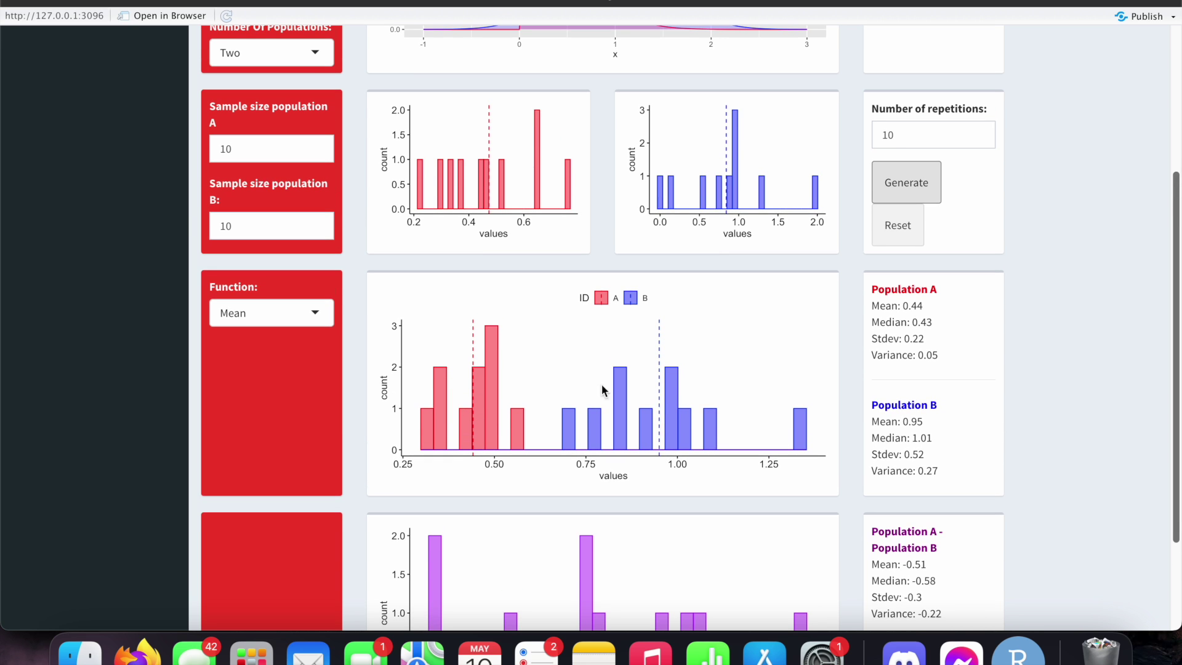
scroll(714, 181, "up", 2)
scroll(647, 239, "down", 1)
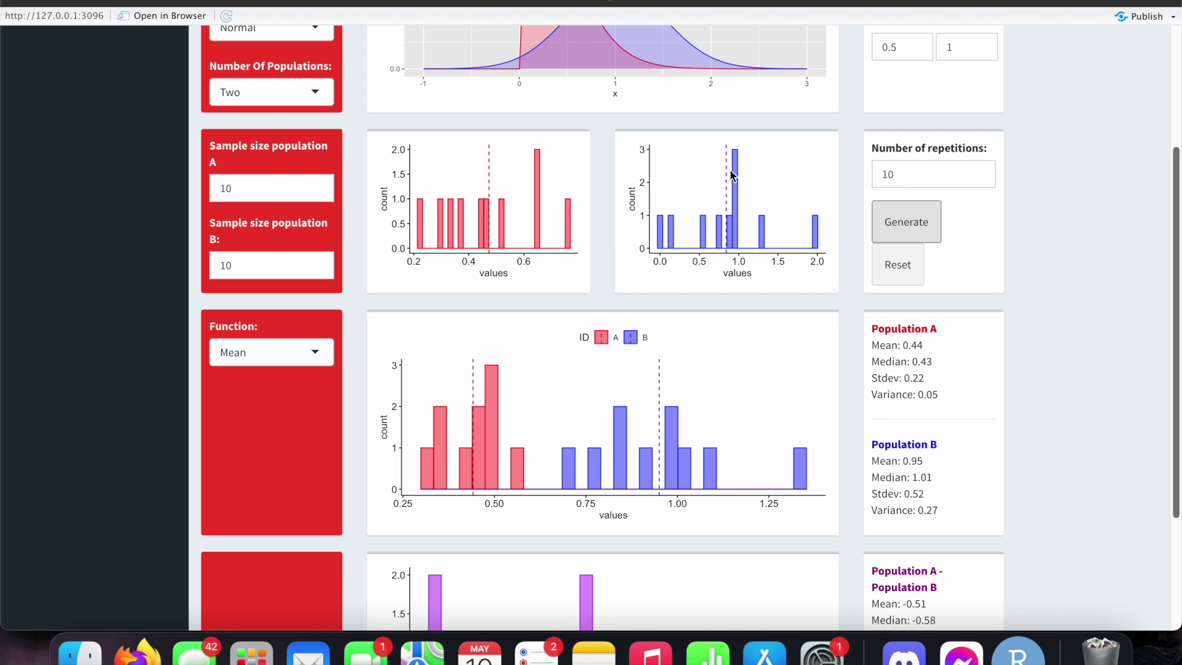
scroll(681, 379, "down", 2)
scroll(531, 458, "down", 2)
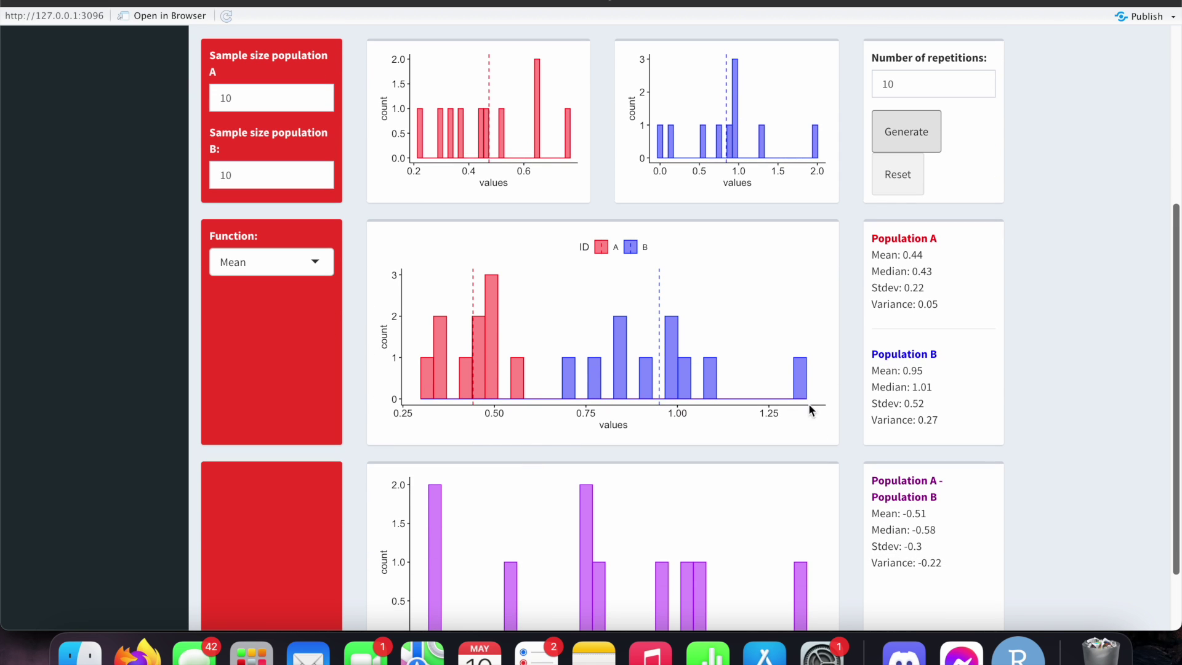
scroll(763, 431, "down", 2)
scroll(1063, 74, "up", 4)
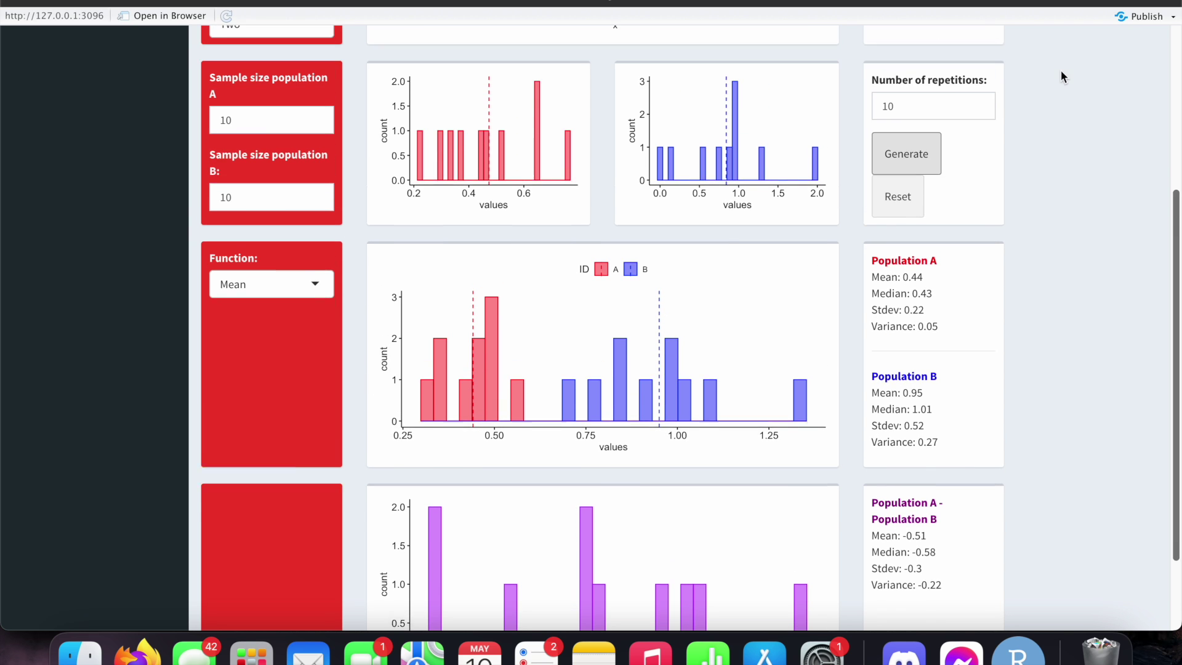
Generate additional samples for both populations several times to build up the sampling distribution of the mean.
left_click(928, 194)
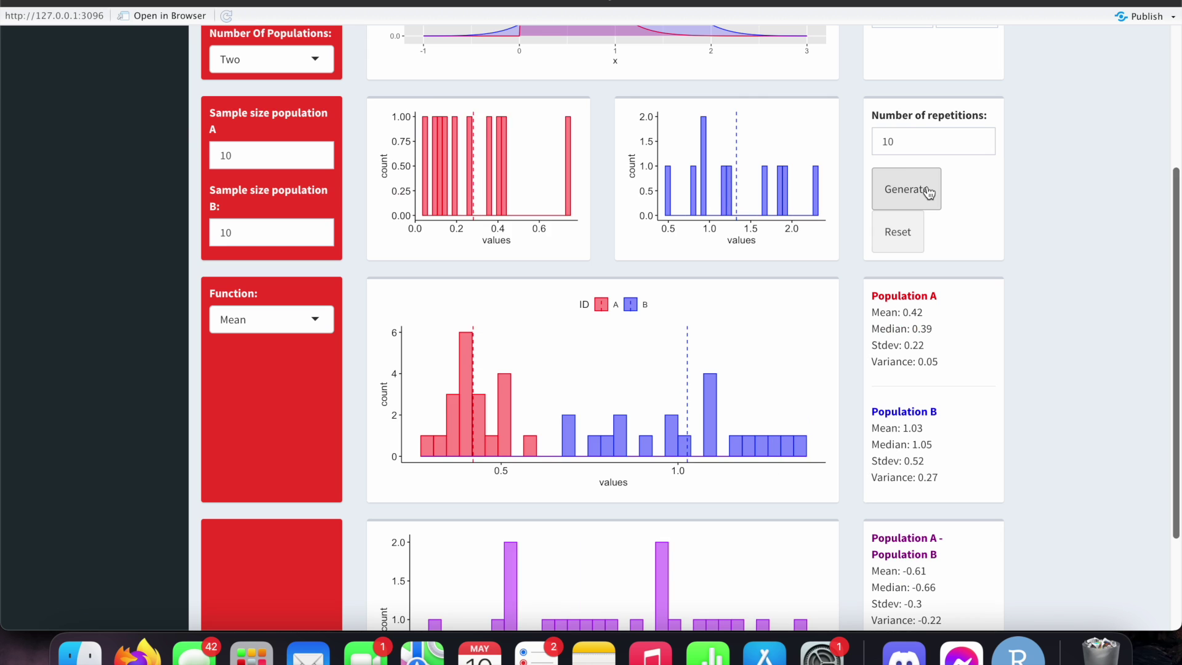
left_click(928, 195)
left_click(929, 194)
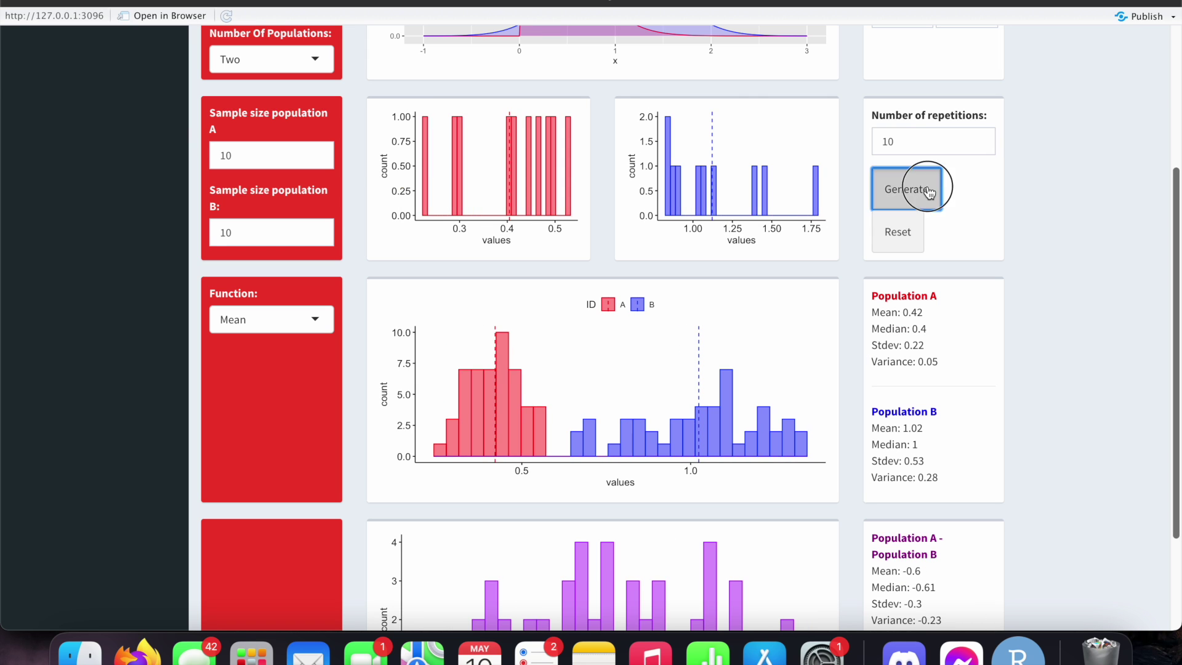
left_click(930, 195)
left_click(930, 195)
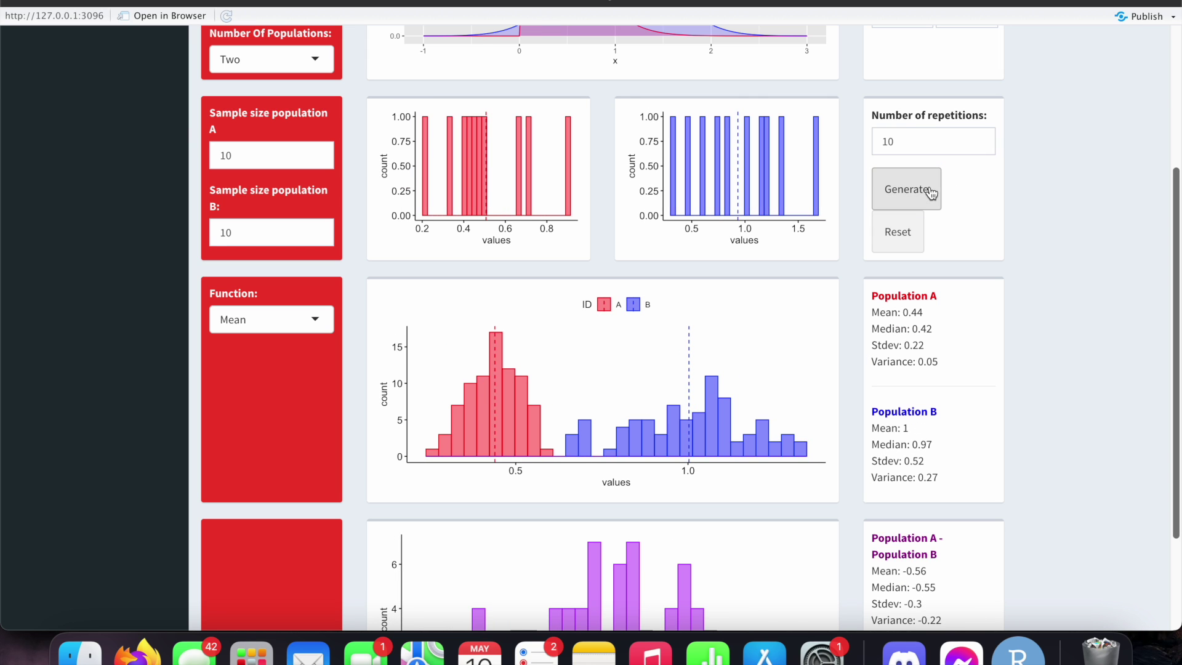
left_click(930, 195)
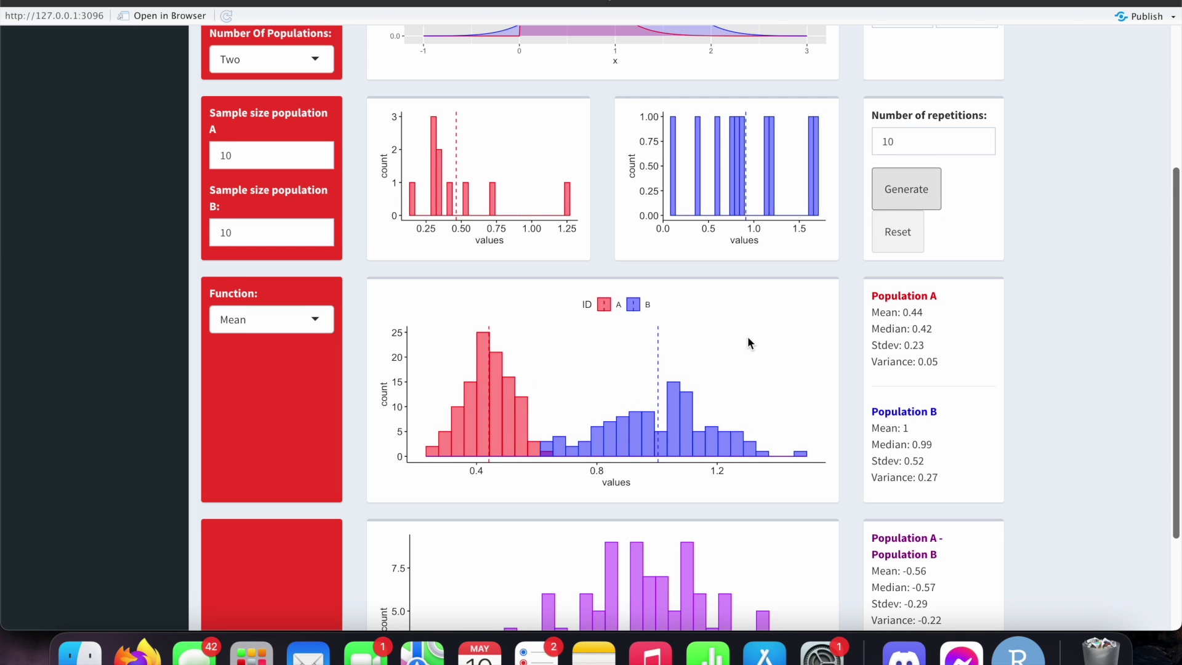
Generate three more batches of samples while comparing the mean histograms with the Population A minus Population B plot.
scroll(748, 336, "up", 5)
scroll(747, 336, "down", 5)
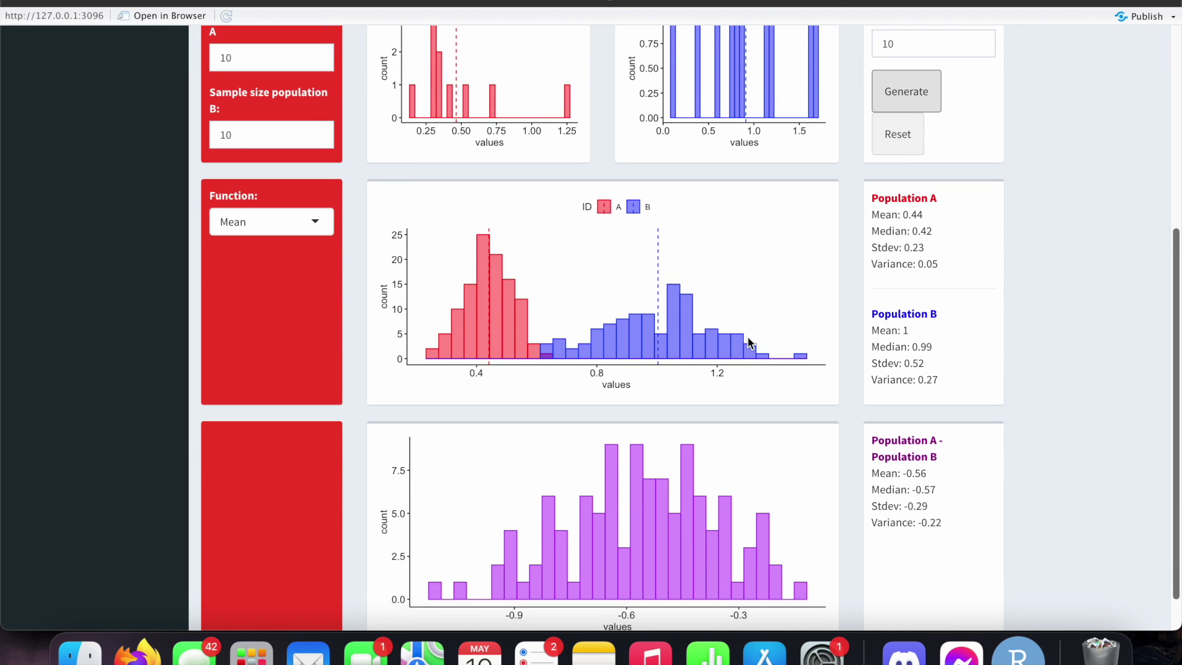
scroll(780, 284, "up", 1)
left_click(932, 95)
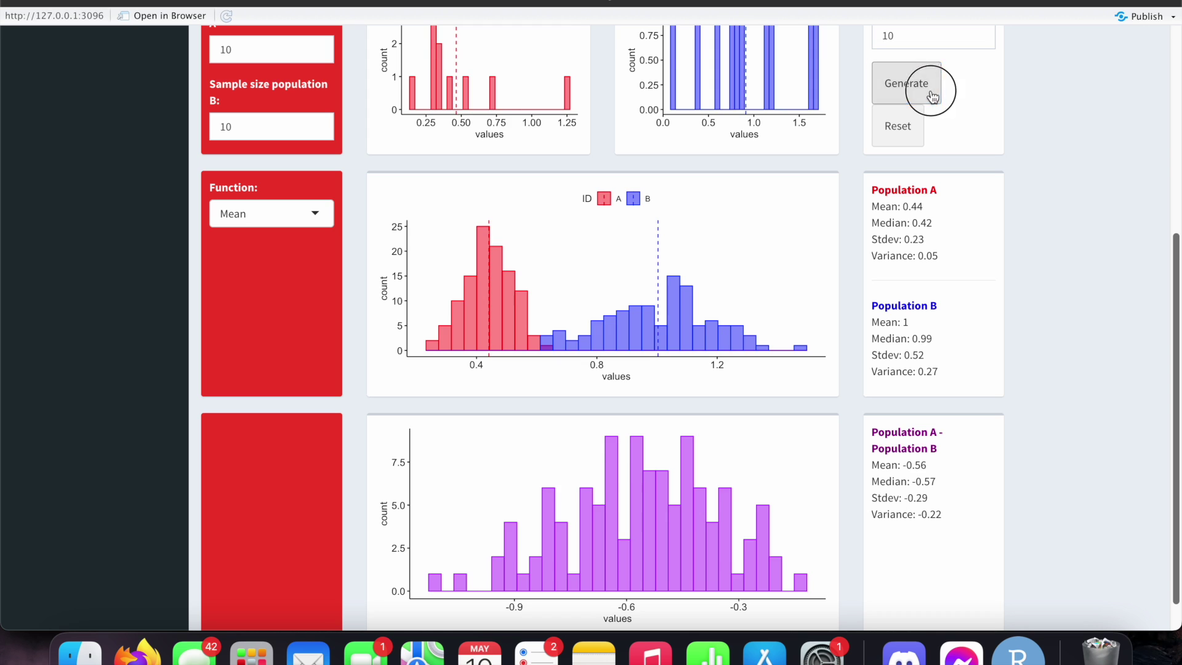
scroll(702, 357, "down", 2)
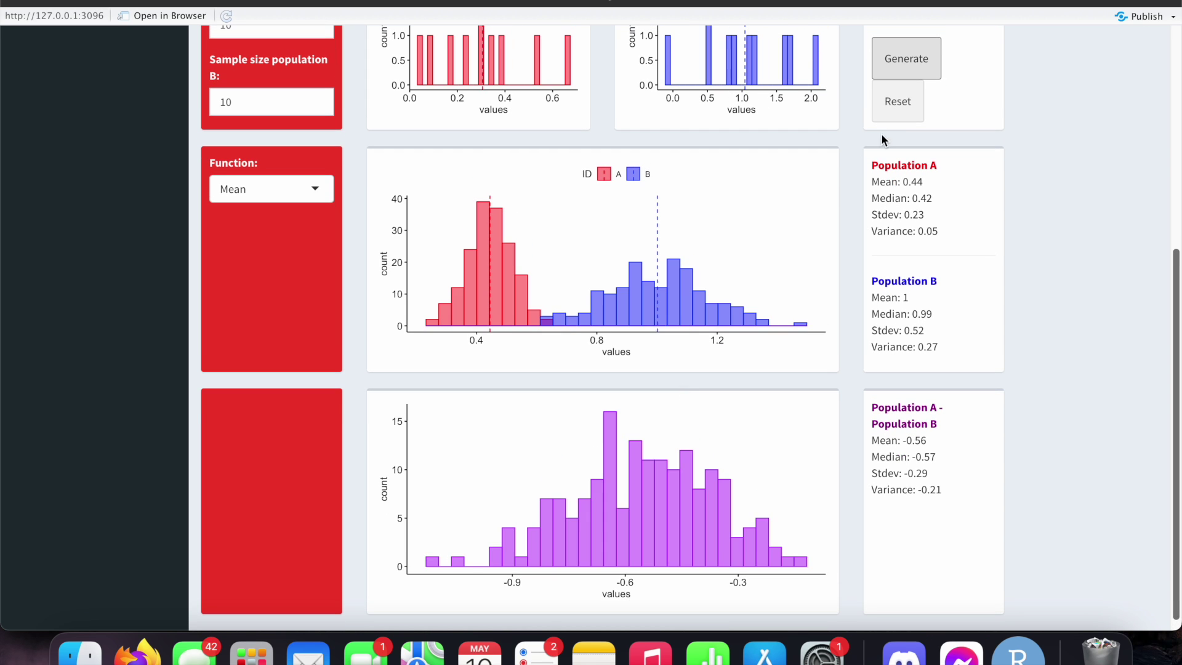
left_click(900, 69)
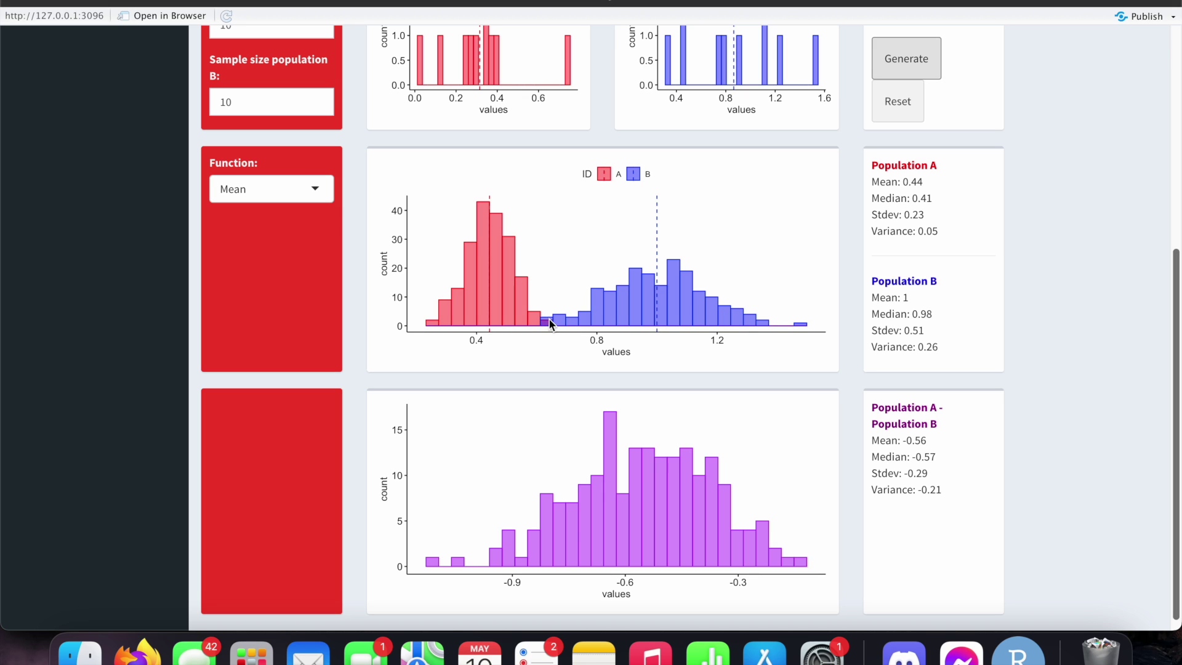
scroll(520, 317, "up", 2)
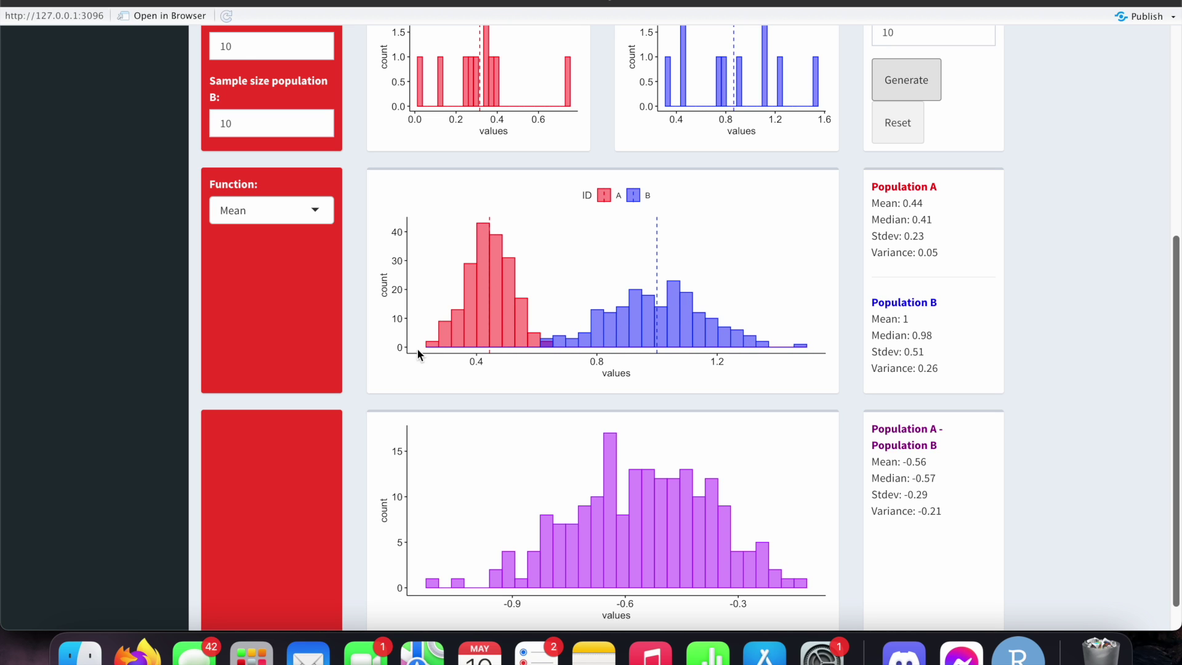
left_click(921, 78)
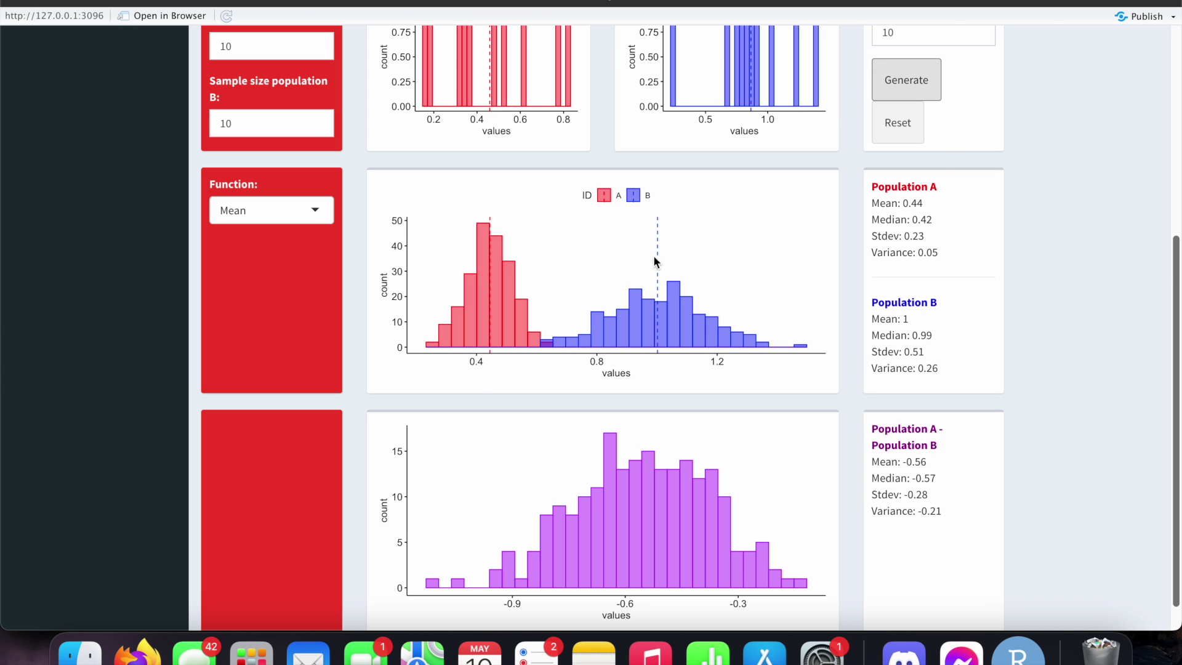
Review the mean statistics of Population A, Population B and their difference beside the histograms.
scroll(489, 352, "down", 1)
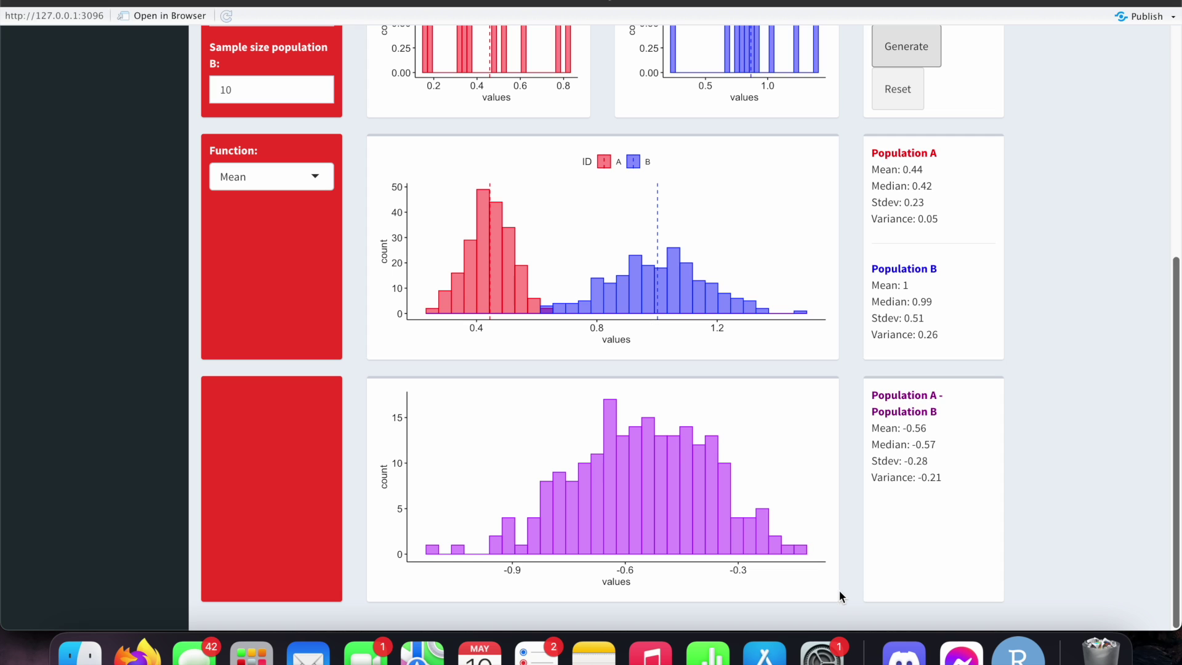
scroll(979, 170, "up", 1)
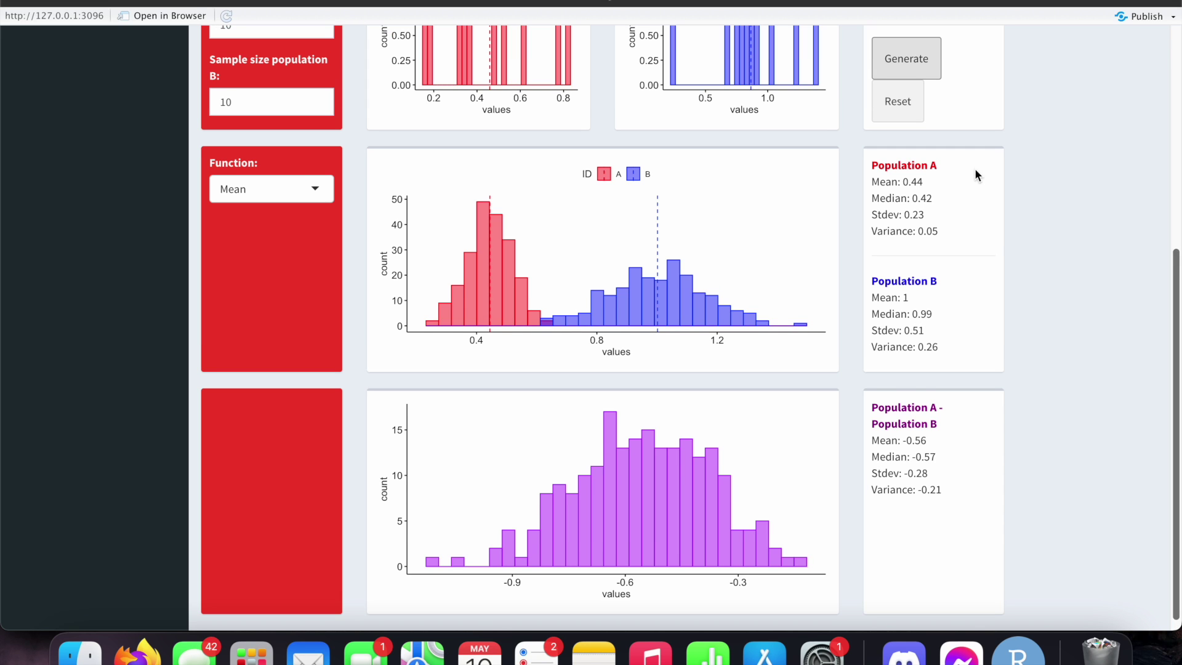
left_click(907, 298)
left_click_drag(926, 182, 877, 179)
left_click(877, 180)
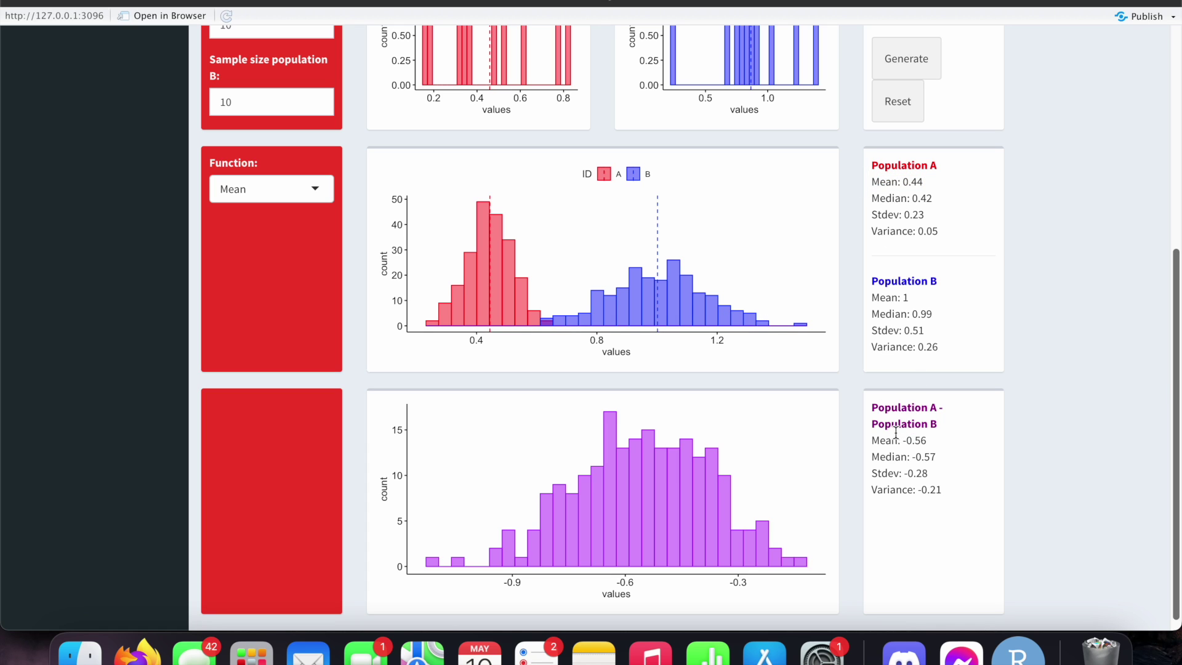
left_click_drag(875, 440, 956, 440)
left_click(923, 441)
Switch the function to Median and compare the histograms with the median statistics of both populations and their difference.
scroll(441, 290, "up", 1)
left_click(300, 217)
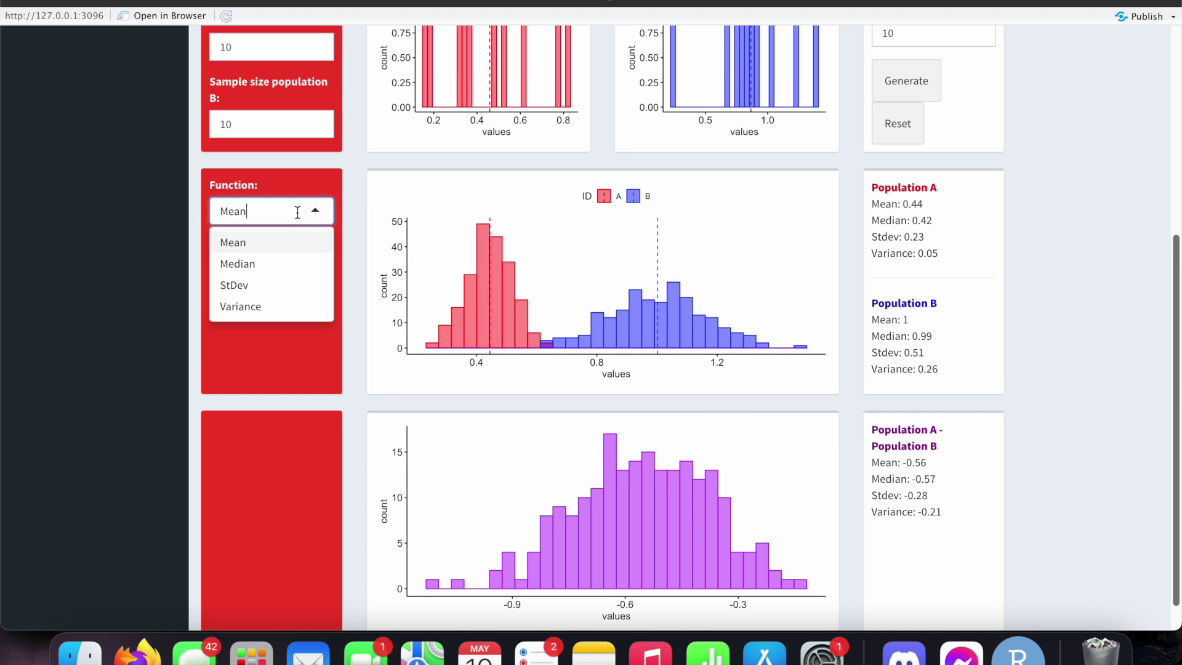
left_click(290, 266)
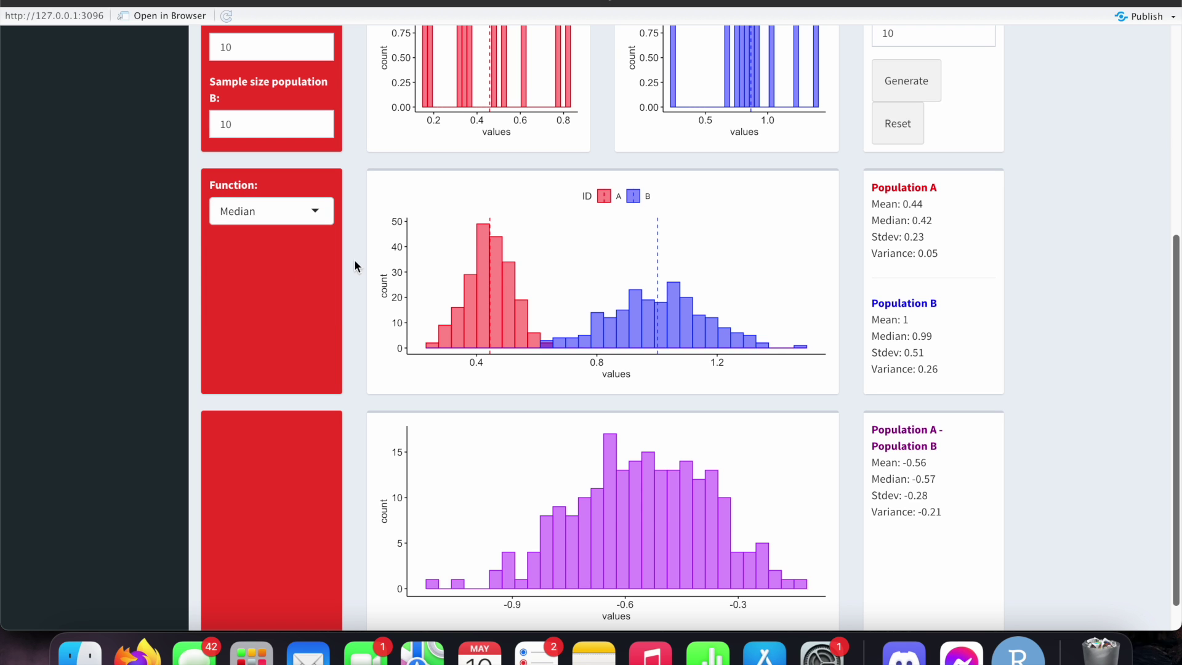
scroll(626, 338, "up", 1)
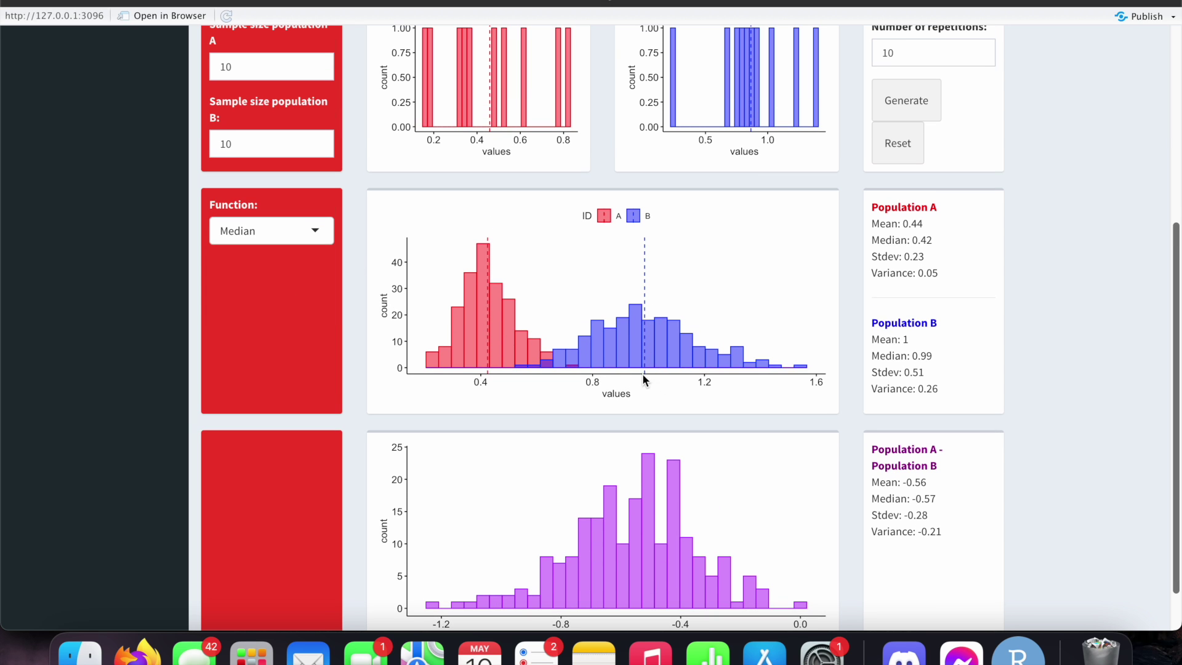
scroll(643, 307, "up", 2)
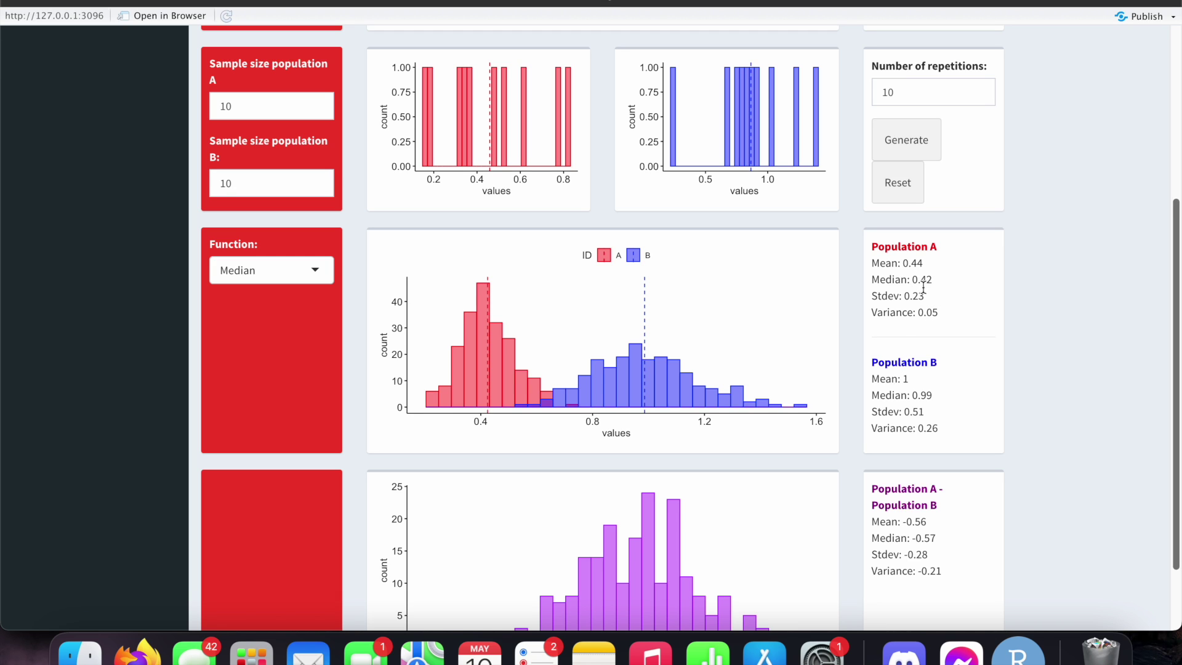
scroll(921, 428, "down", 1)
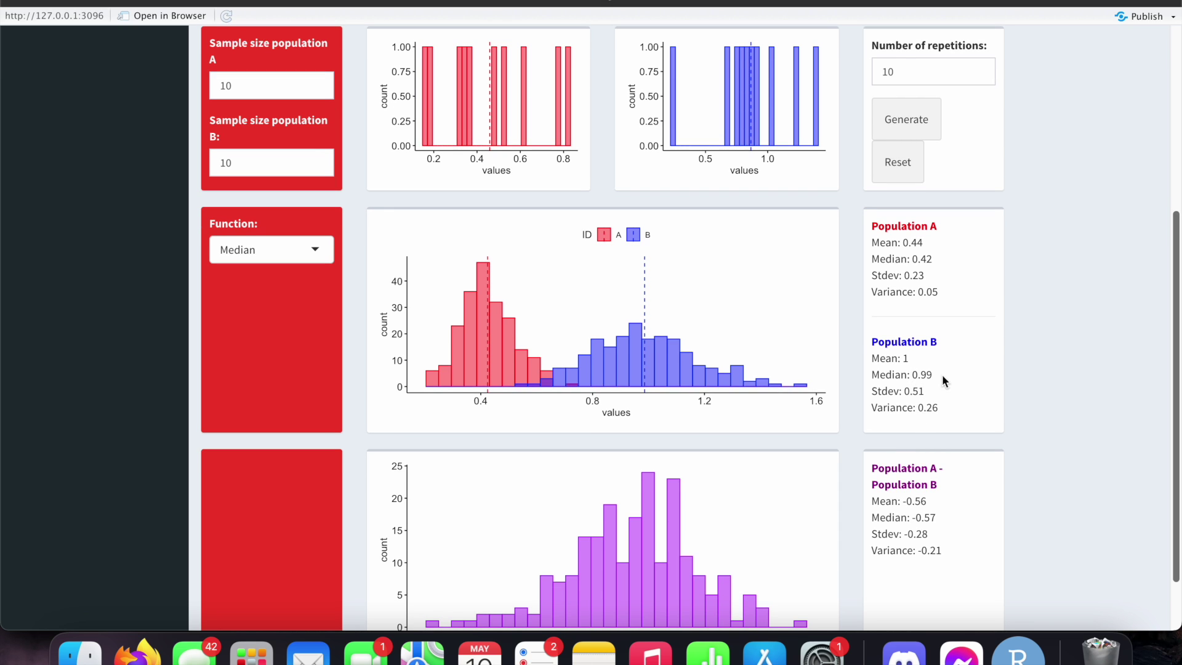
left_click(917, 517)
Switch the function to StDev and check the sampling distributions against the population plots.
scroll(686, 447, "down", 1)
left_click(305, 239)
left_click(274, 310)
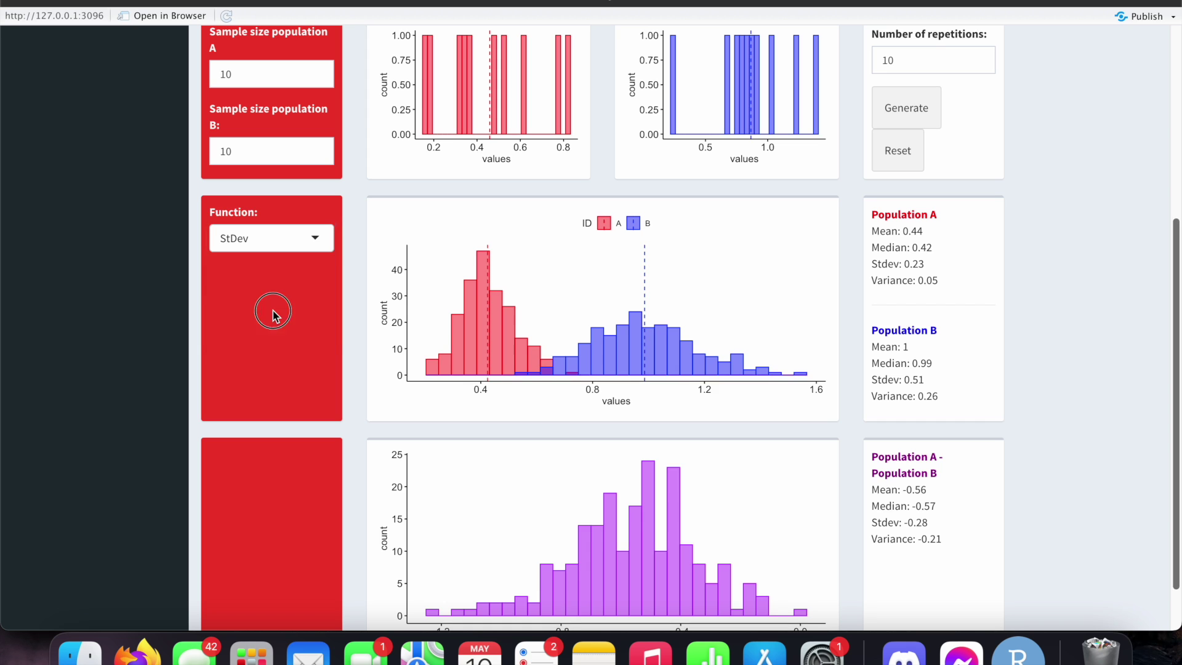
scroll(566, 335, "up", 2)
scroll(567, 335, "up", 5)
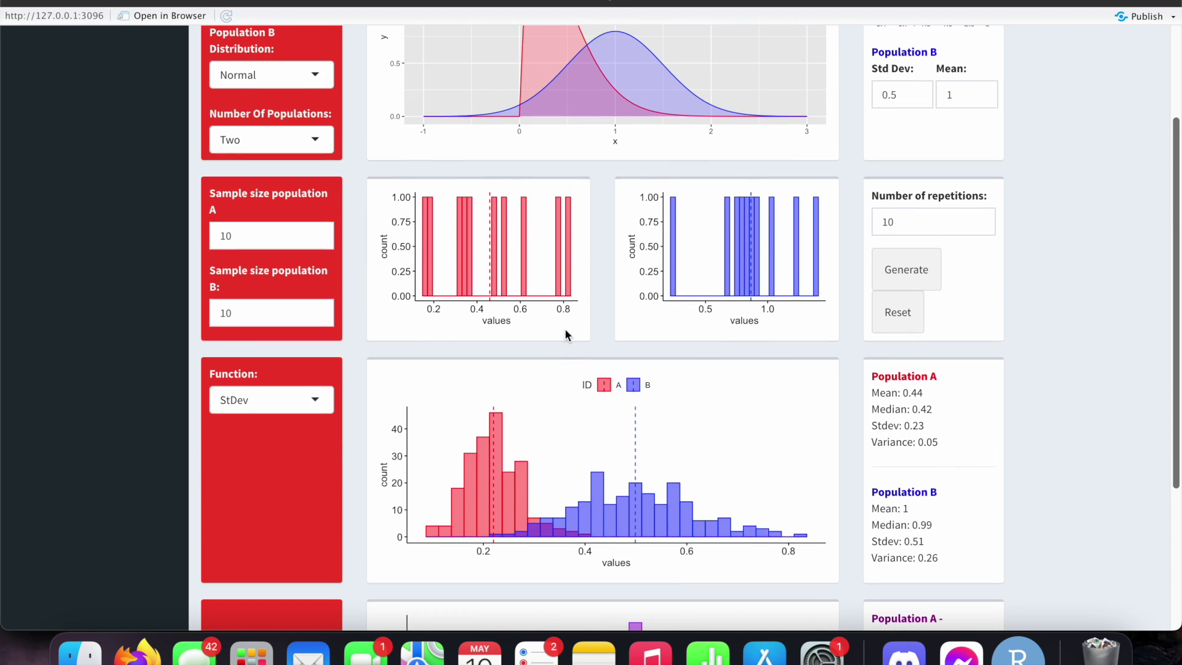
scroll(564, 337, "down", 3)
Try a standard deviation of 1.7 for Population B and return it to 0.5.
scroll(619, 468, "up", 2)
left_click(909, 97)
key("BackSpace")
key("BackSpace")
key("BackSpace")
type("1.7")
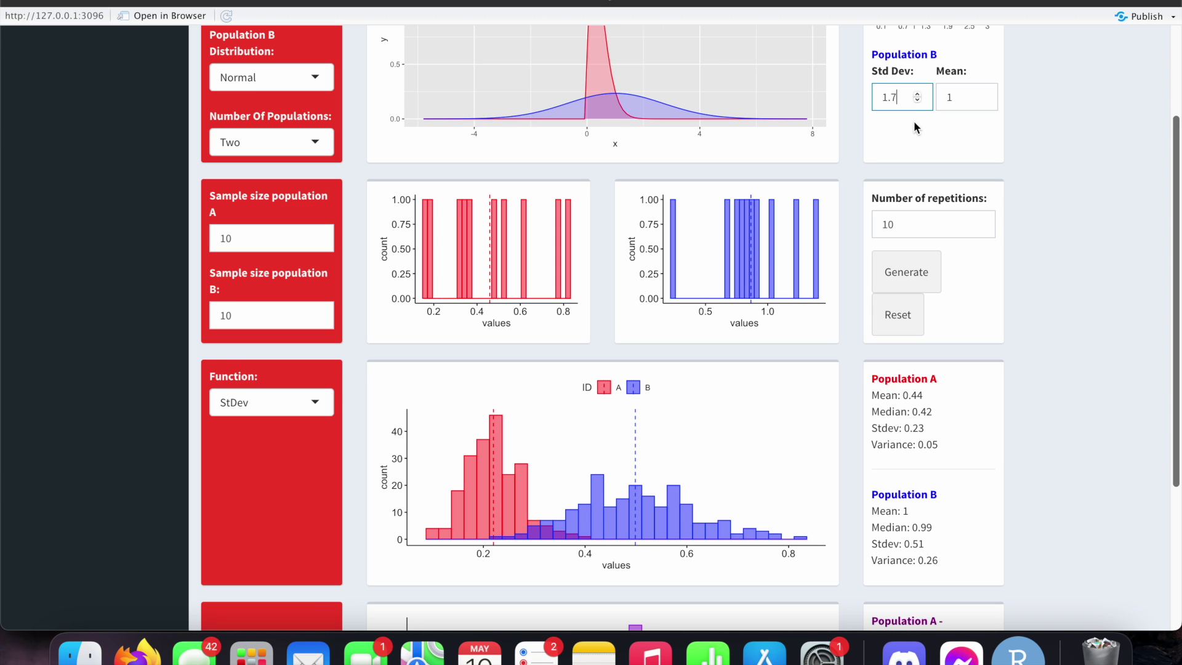
key("BackSpace")
key("BackSpace")
key("BackSpace")
type("0.5")
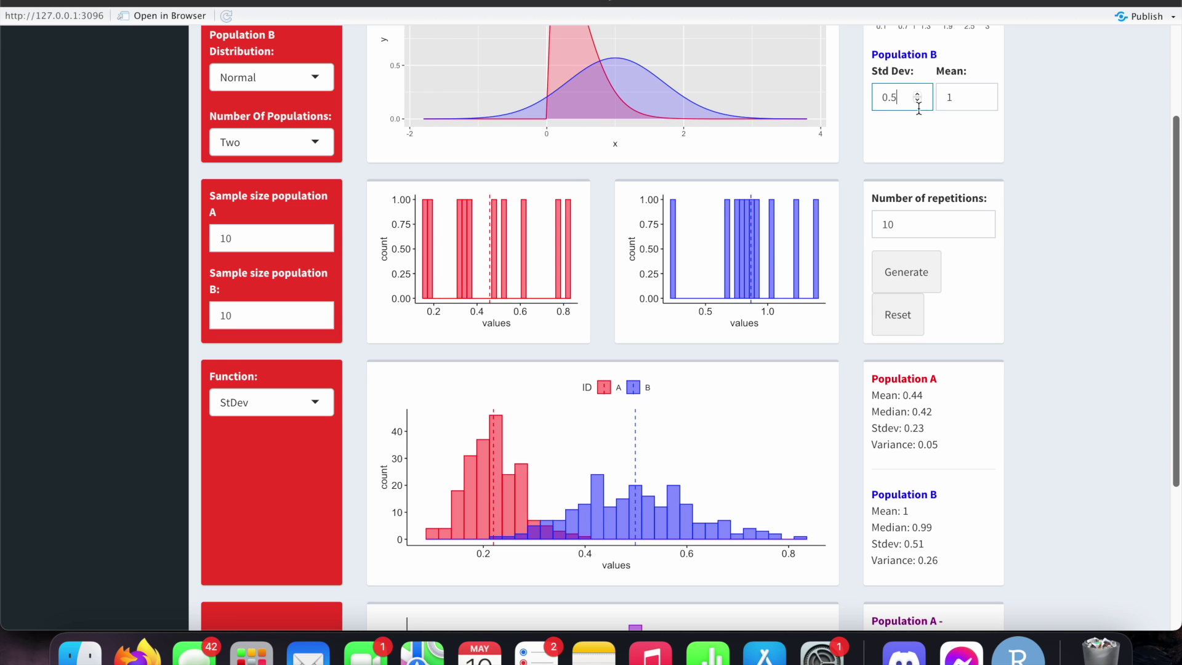
scroll(866, 223, "up", 5)
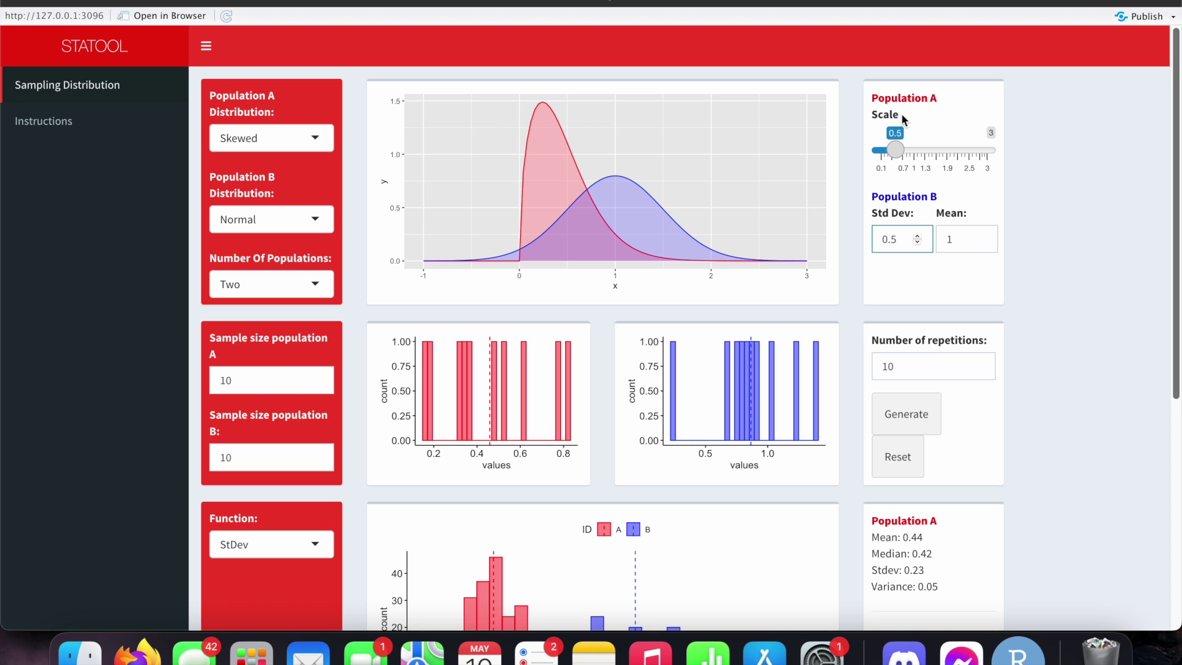
scroll(578, 397, "down", 4)
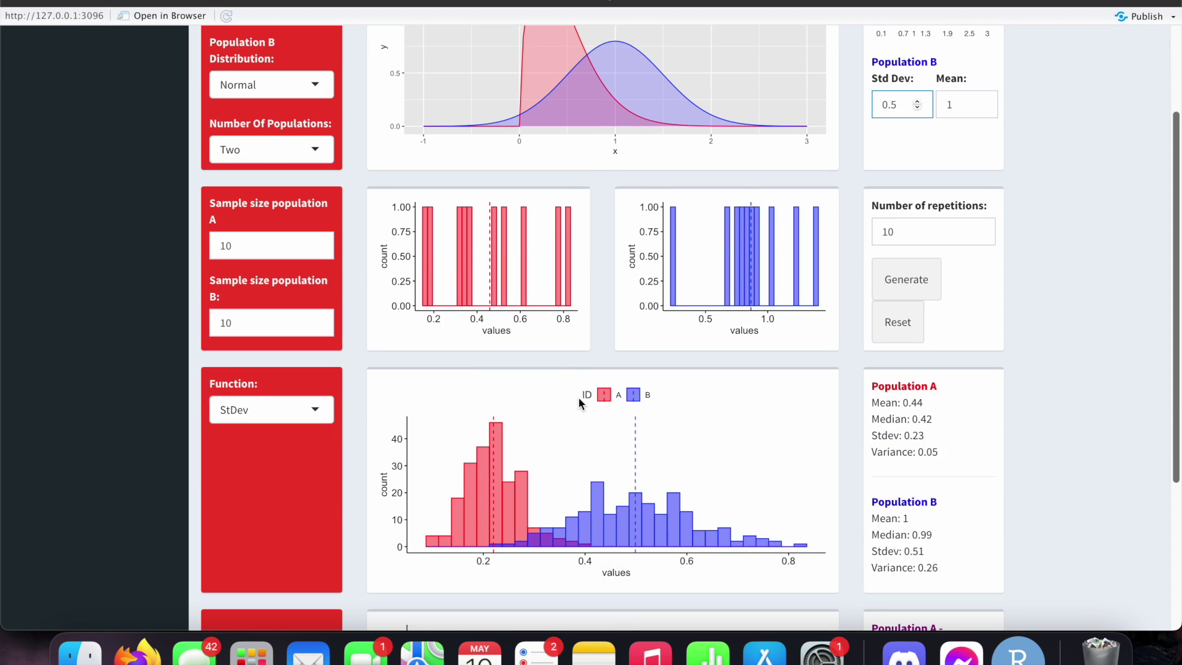
Compare the StDev sampling distributions and Population B statistics with Population B's standard deviation setting.
scroll(680, 516, "up", 1)
scroll(681, 516, "down", 1)
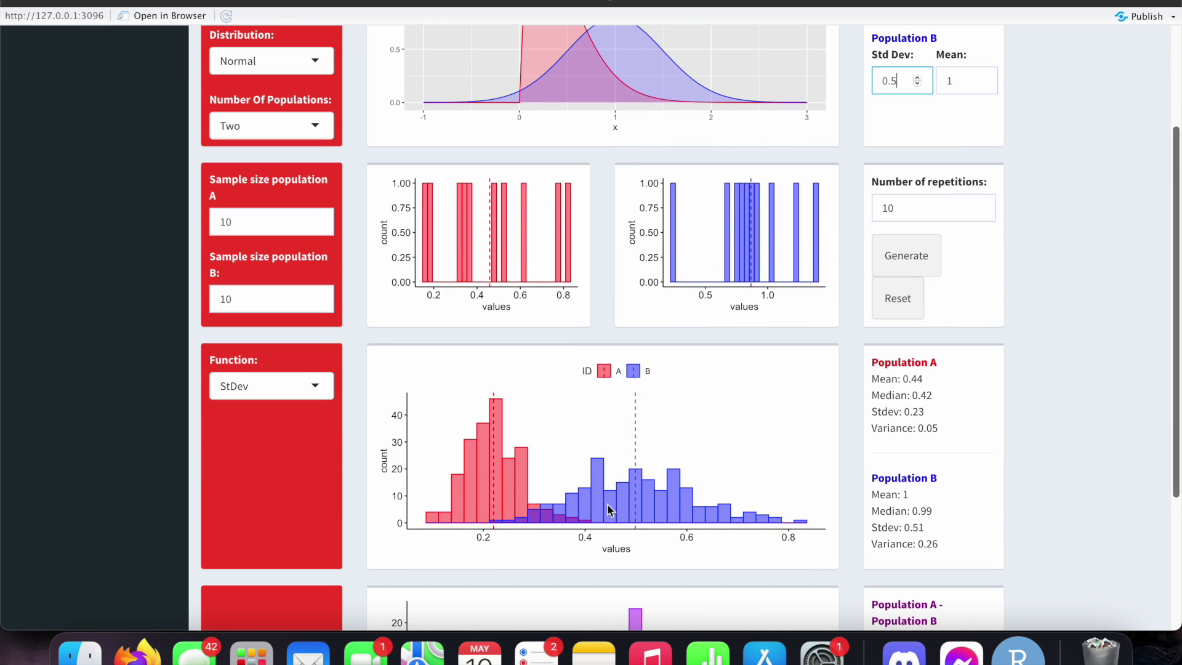
scroll(818, 332, "down", 3)
left_click_drag(872, 455, 943, 462)
left_click(943, 462)
scroll(944, 462, "up", 3)
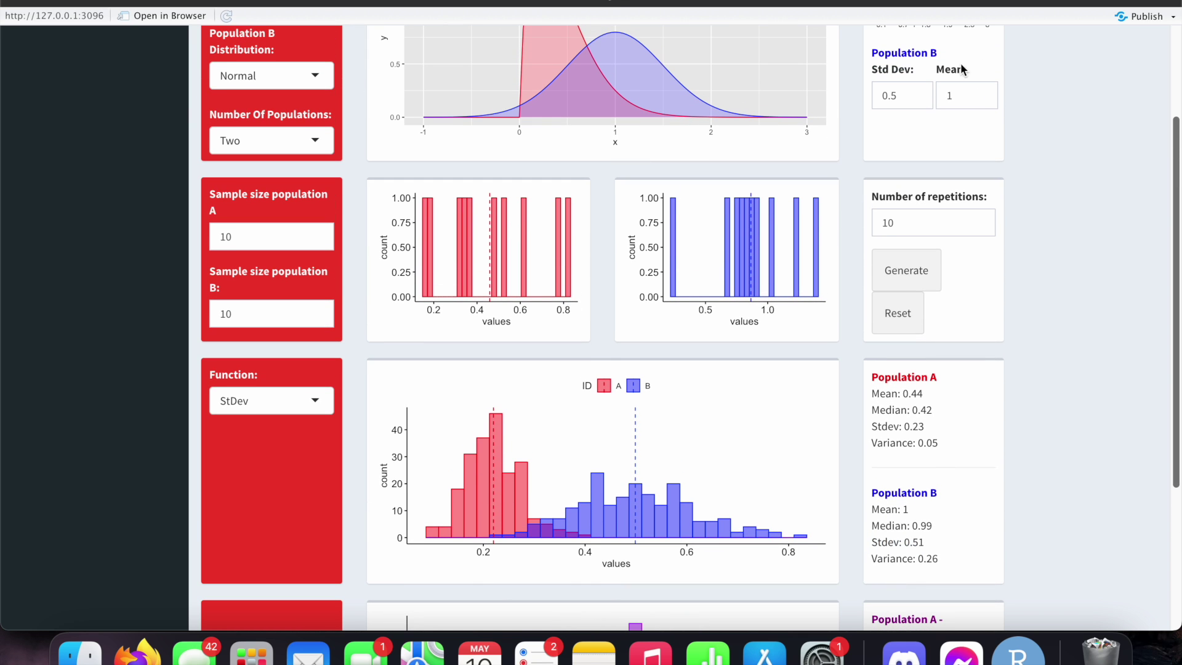
scroll(1113, 467, "down", 8)
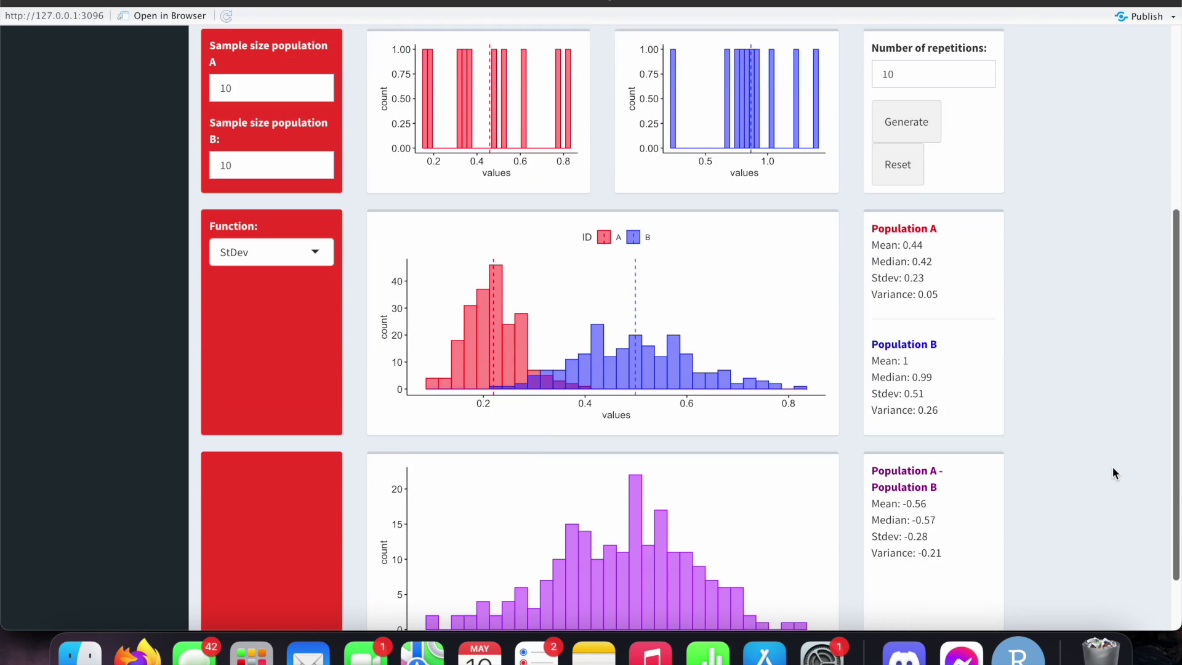
Examine the statistics for Population A minus Population B beside the difference histogram.
left_click(868, 468)
left_click_drag(934, 467, 852, 482)
left_click(949, 470)
left_click(943, 484)
left_click(852, 483)
Switch the function to Variance and view the resulting sampling distributions of both populations and their difference.
scroll(855, 464, "up", 3)
left_click(286, 275)
left_click(274, 370)
scroll(515, 415, "down", 3)
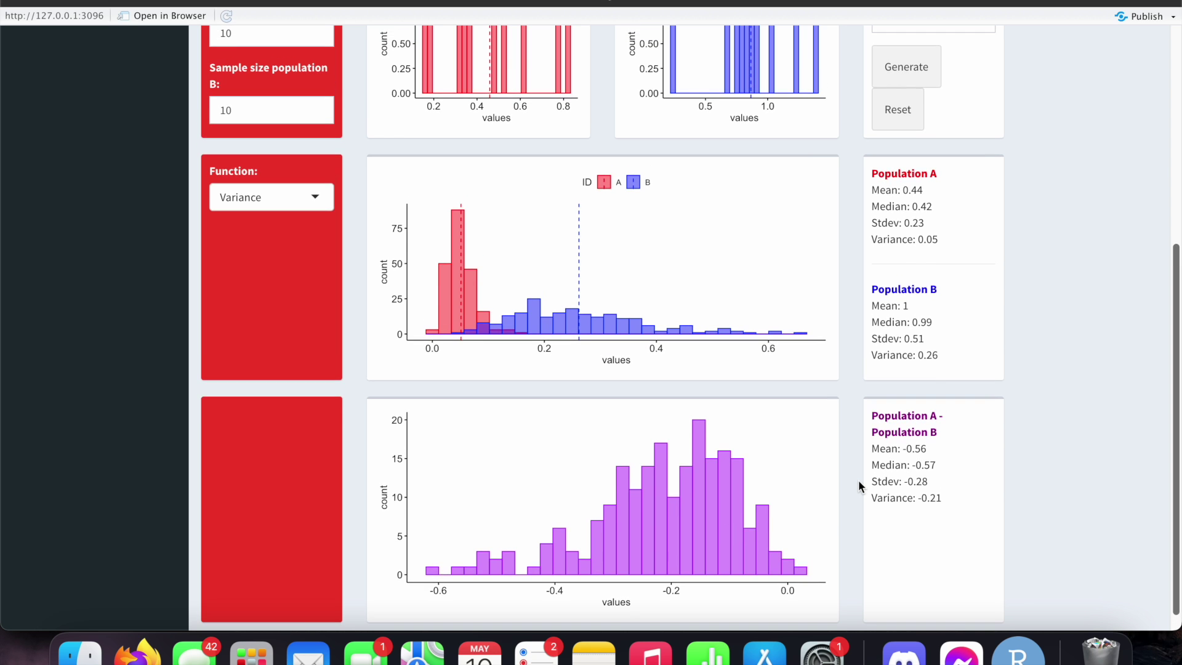
Compare the variance histograms and statistics of both populations and their difference with the population curves and sample plots.
scroll(859, 481, "up", 12)
scroll(859, 481, "down", 8)
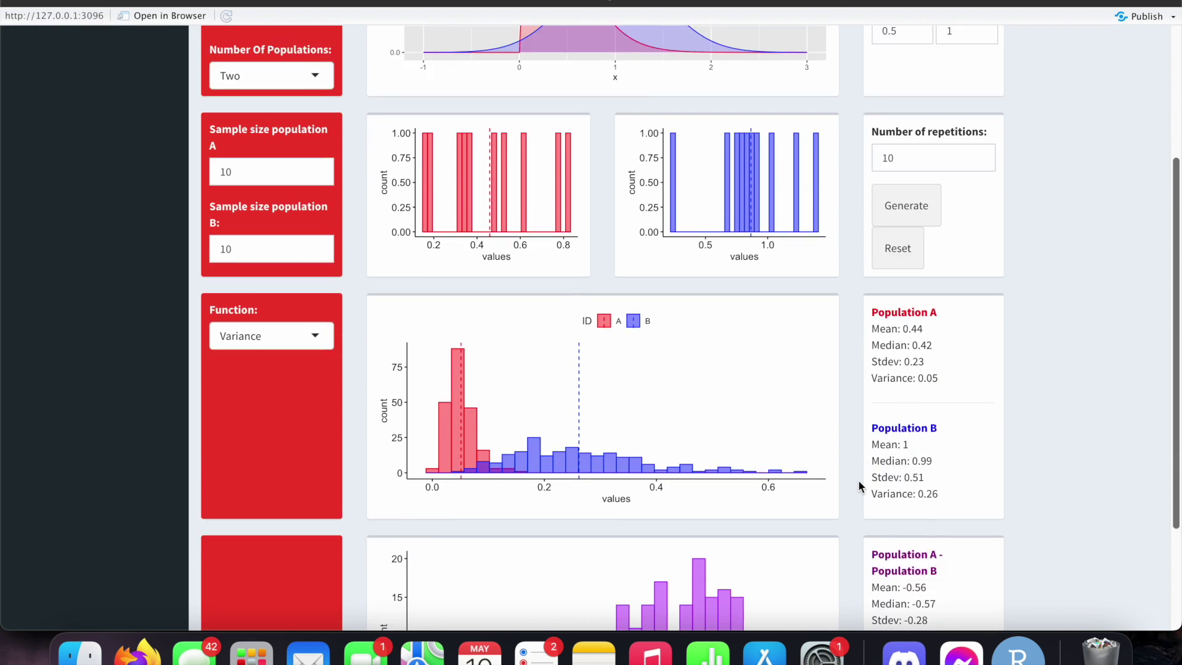
scroll(859, 481, "up", 7)
scroll(859, 480, "down", 2)
scroll(859, 479, "down", 5)
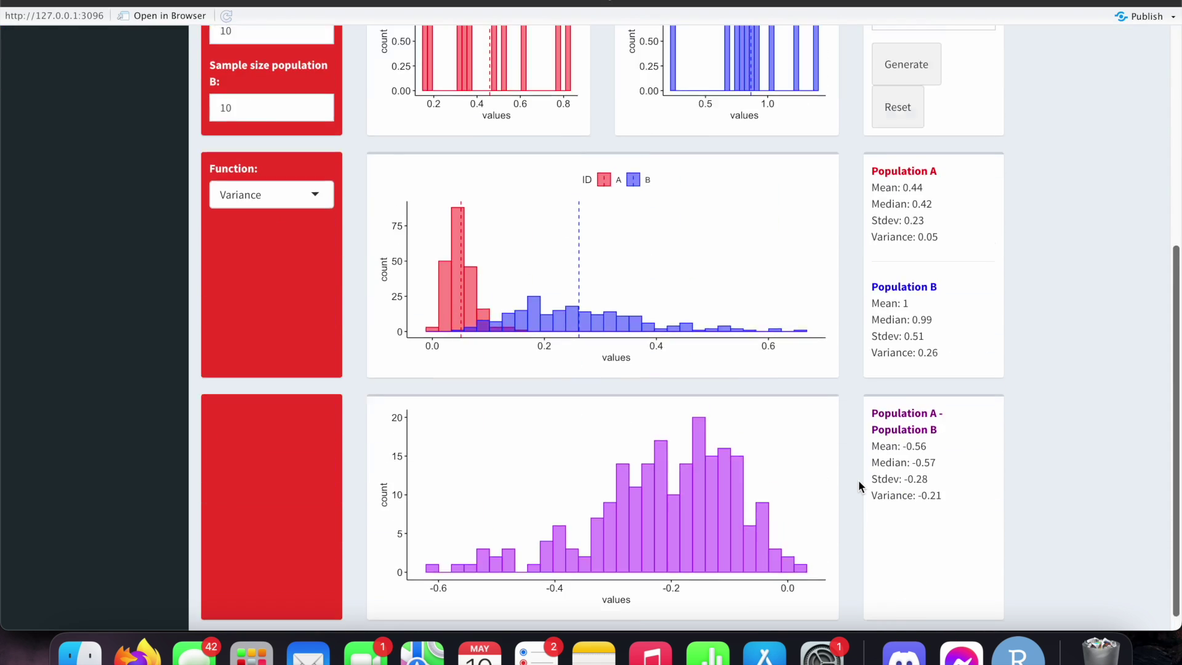
scroll(859, 370, "up", 8)
scroll(1051, 368, "down", 12)
scroll(1052, 369, "up", 12)
scroll(1051, 368, "down", 12)
scroll(1051, 369, "up", 5)
scroll(1051, 364, "up", 7)
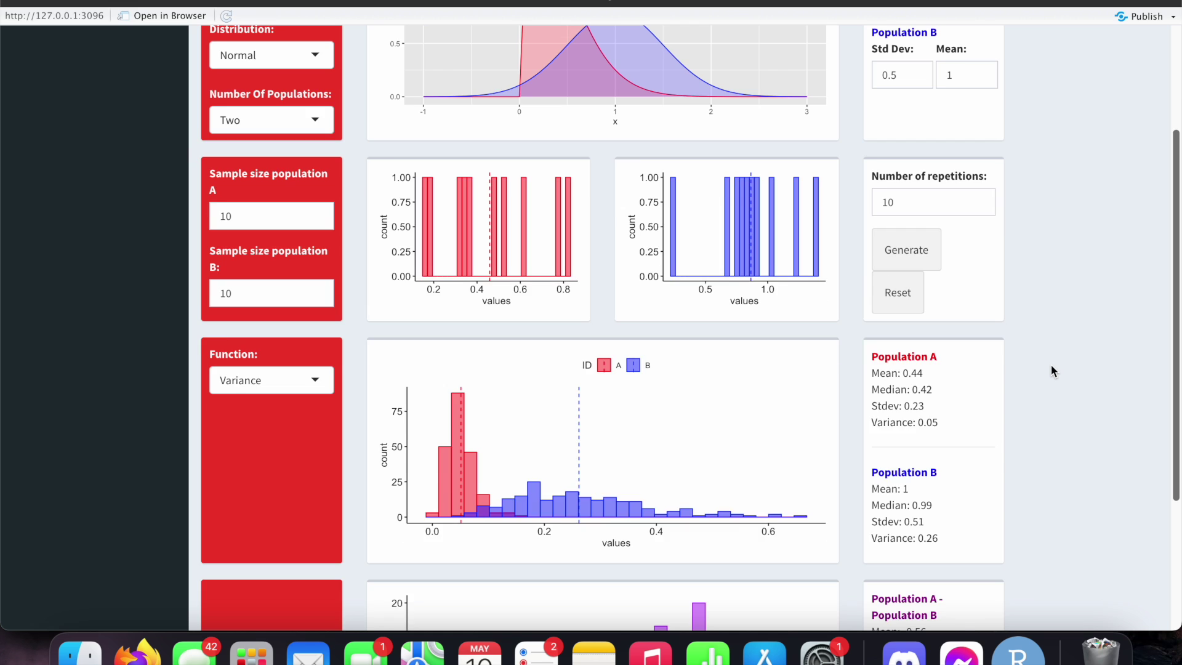
scroll(1051, 365, "down", 1)
scroll(1051, 365, "down", 1)
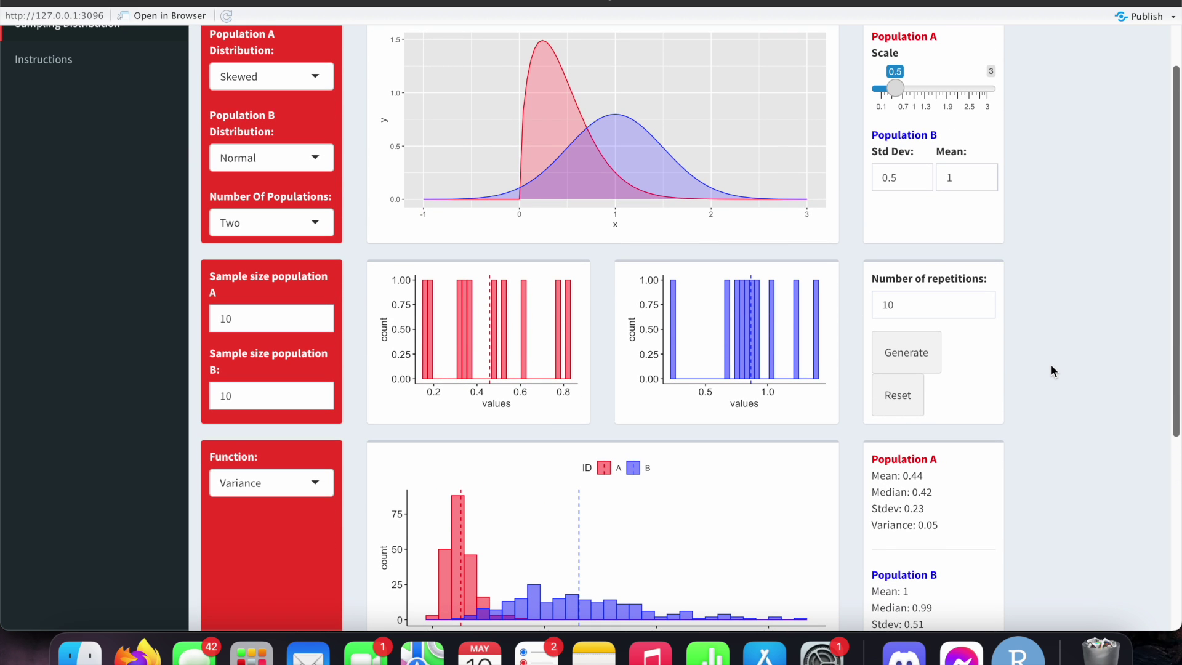
scroll(1039, 467, "down", 5)
scroll(1039, 467, "up", 6)
Set the number of populations to One and check the variance distribution of Population A alone.
left_click(265, 237)
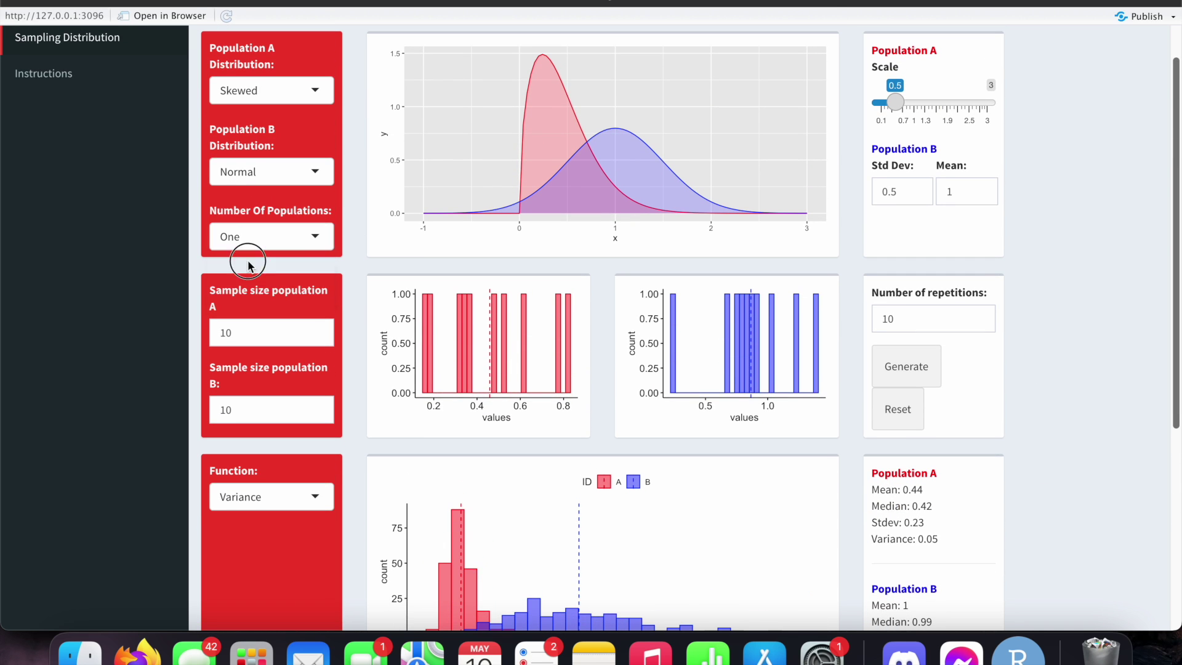
left_click(290, 266)
scroll(150, 352, "down", 5)
scroll(150, 352, "up", 3)
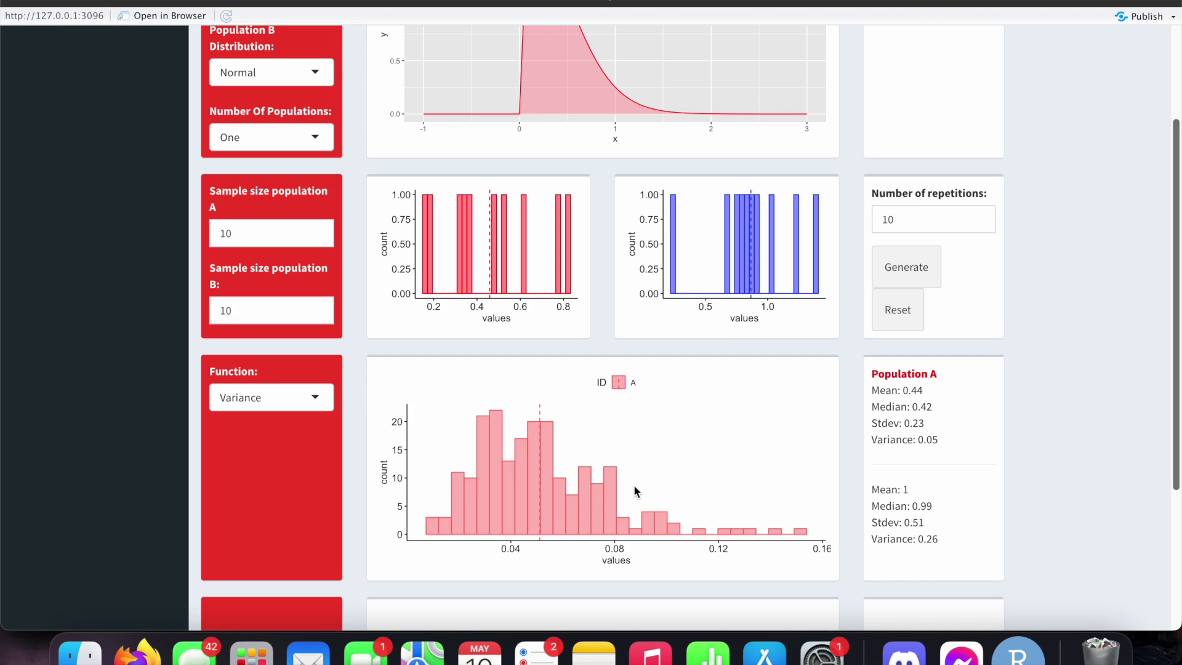
Return the number of populations to Two and check the variance histograms of both populations and their difference.
left_click(258, 198)
left_click(230, 249)
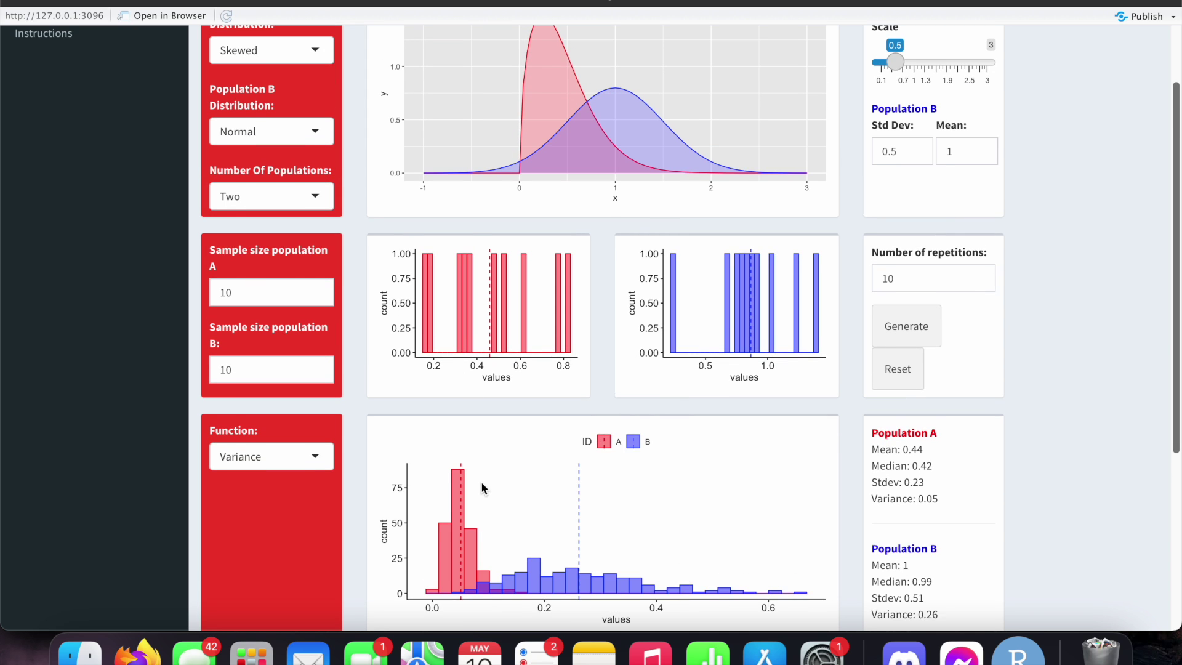
scroll(482, 481, "down", 10)
scroll(482, 486, "up", 13)
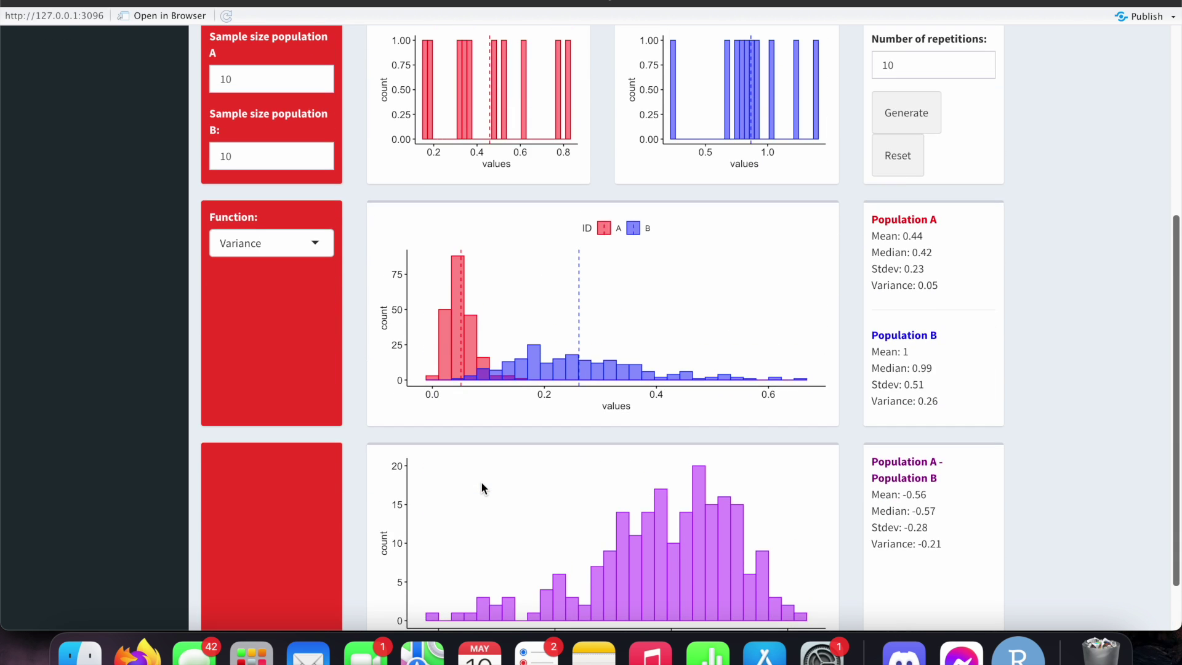